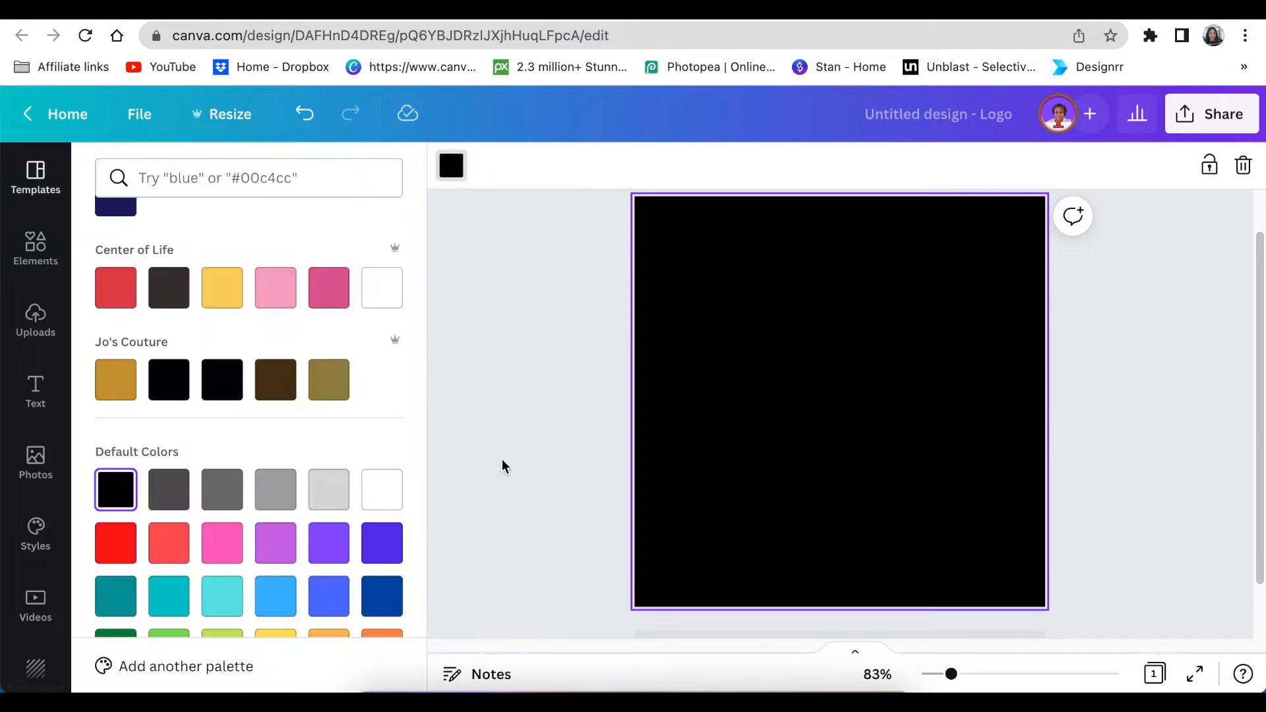
Step: Fill the square logo page's background with solid black from Default Colors
scroll(502, 467, "up", 1)
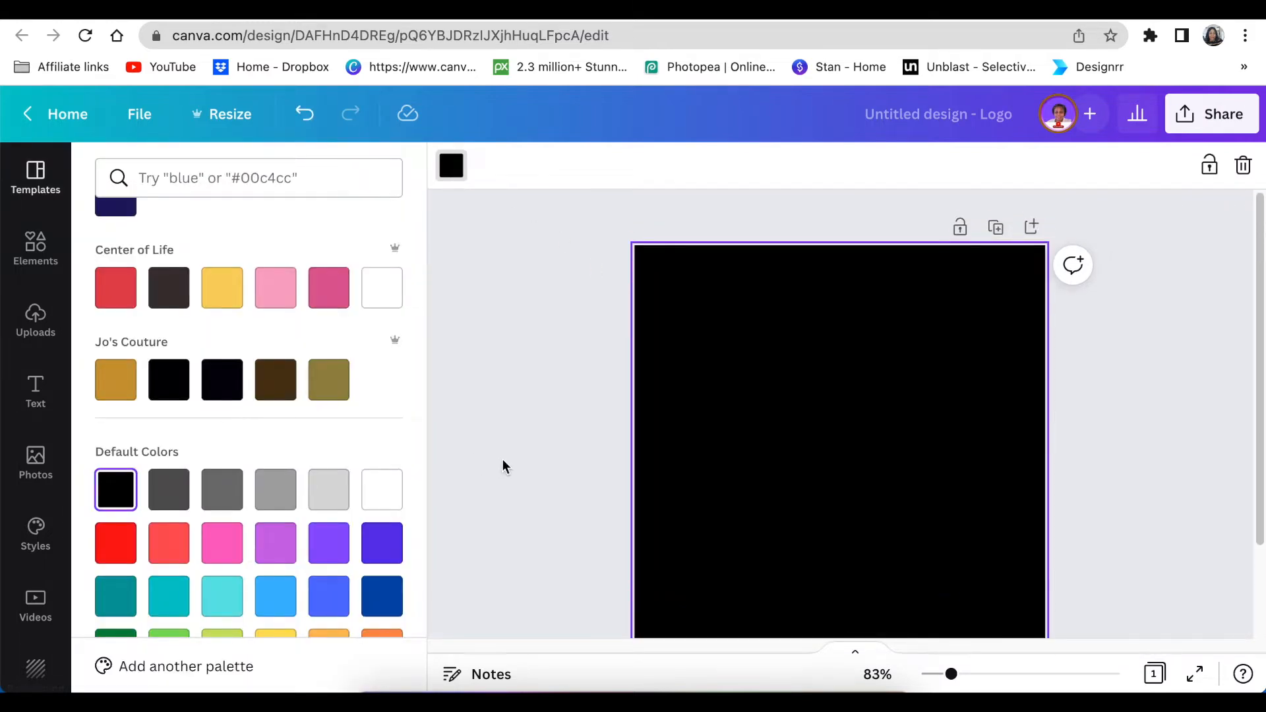
Step: Add a white 'S' in Inndam Light and enlarge it to about size 120
key("t")
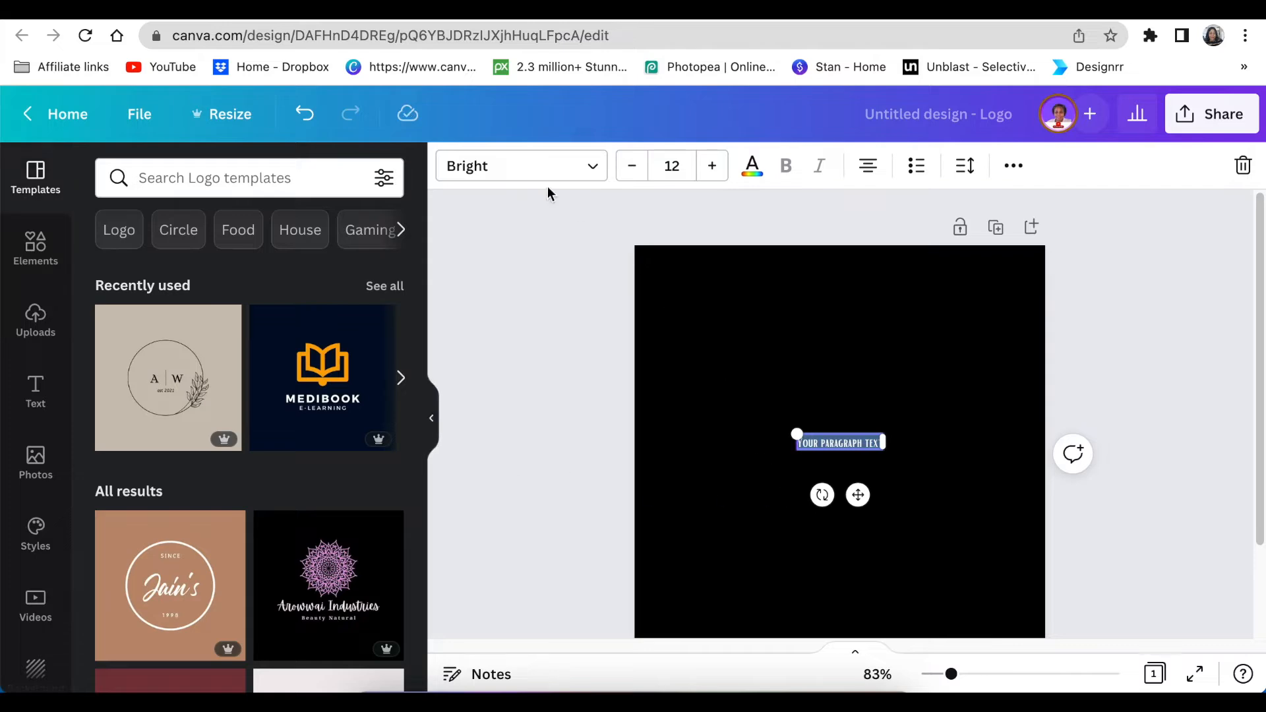
left_click(592, 168)
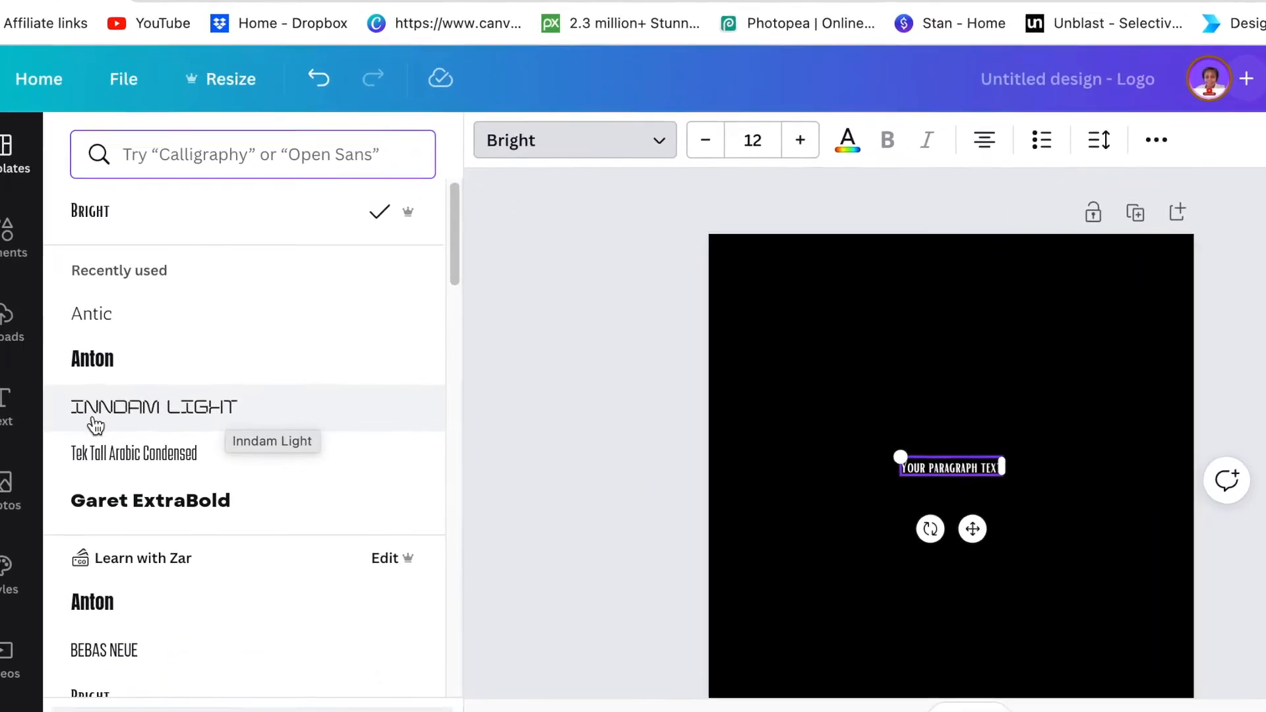
left_click(208, 420)
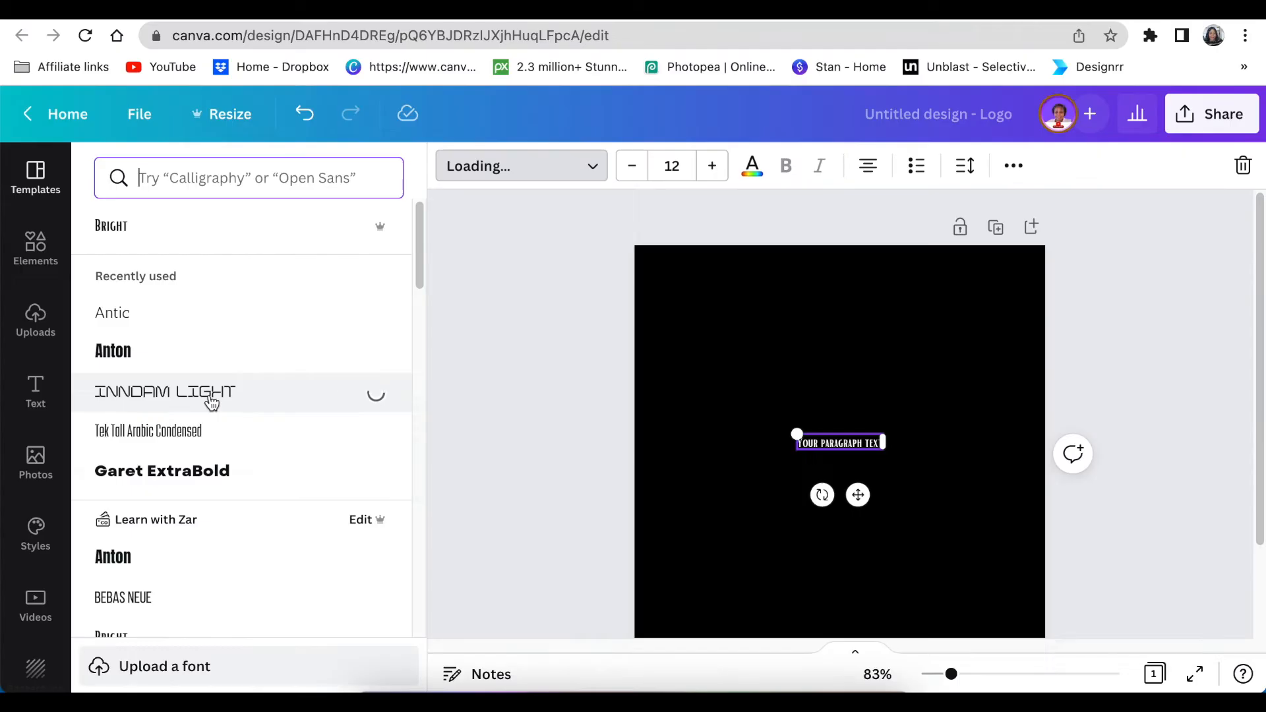
left_click(818, 445)
double_click(818, 445)
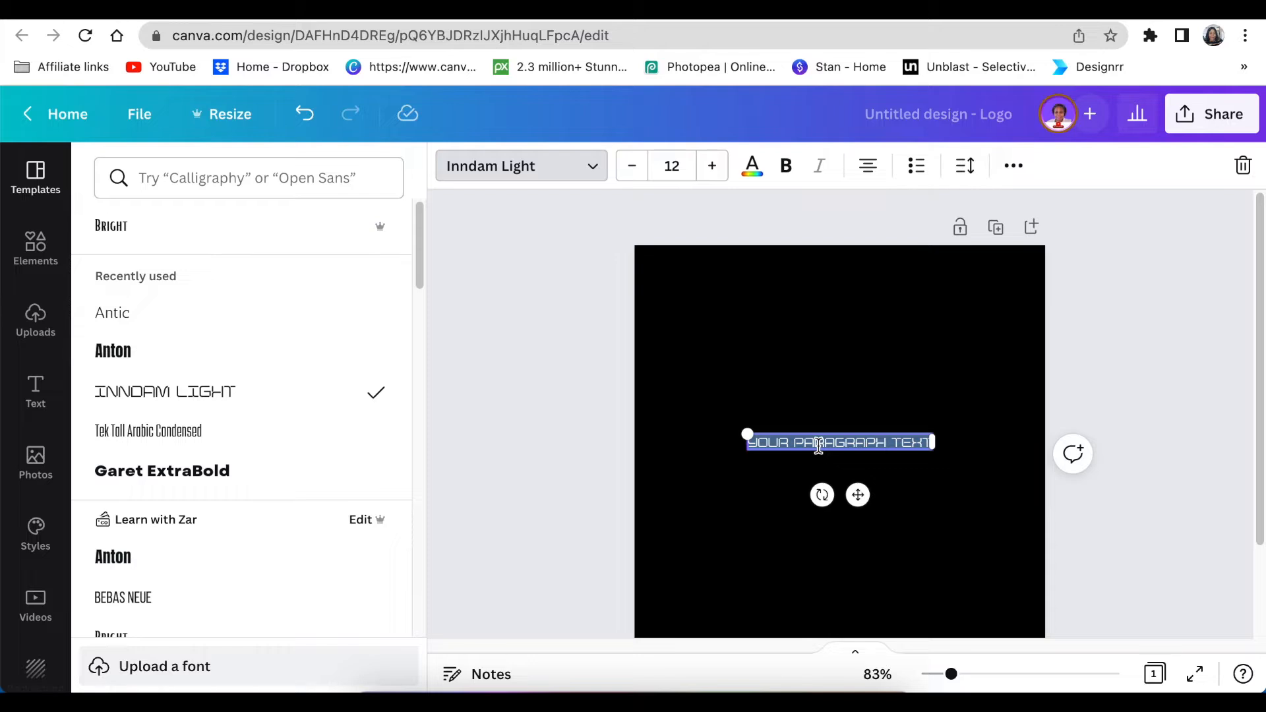
type("S")
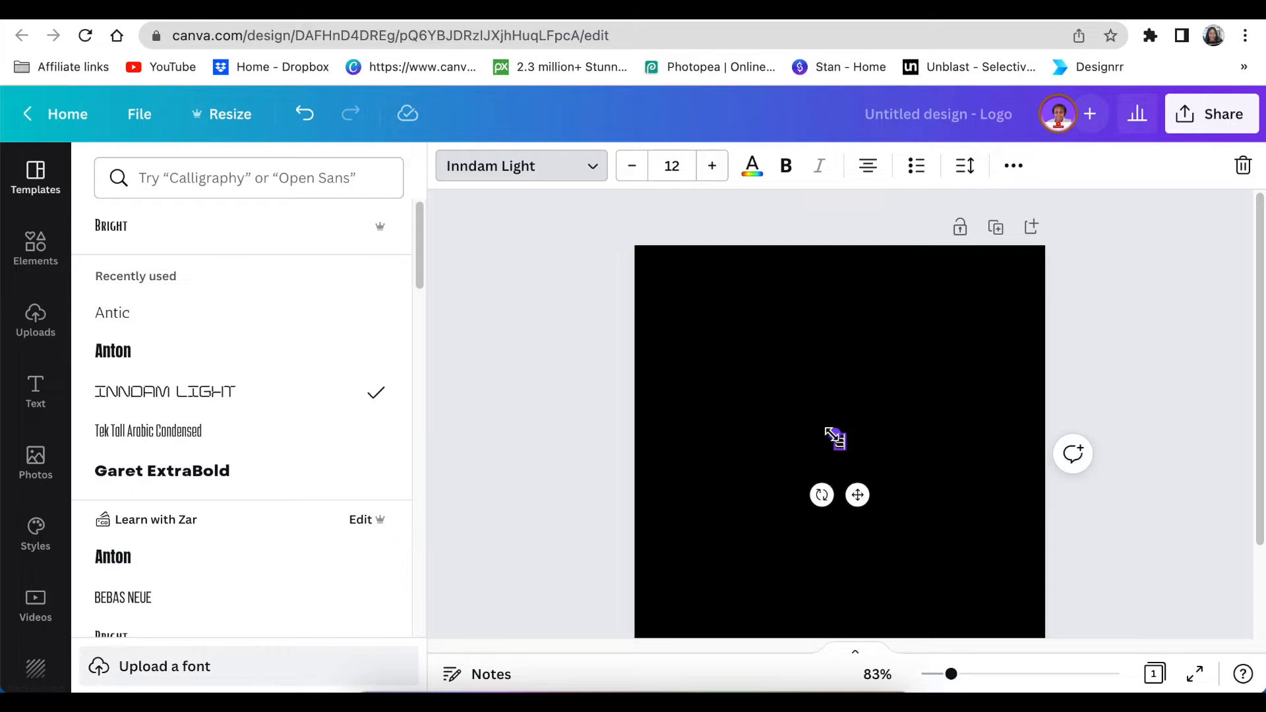
left_click_drag(832, 432, 635, 367)
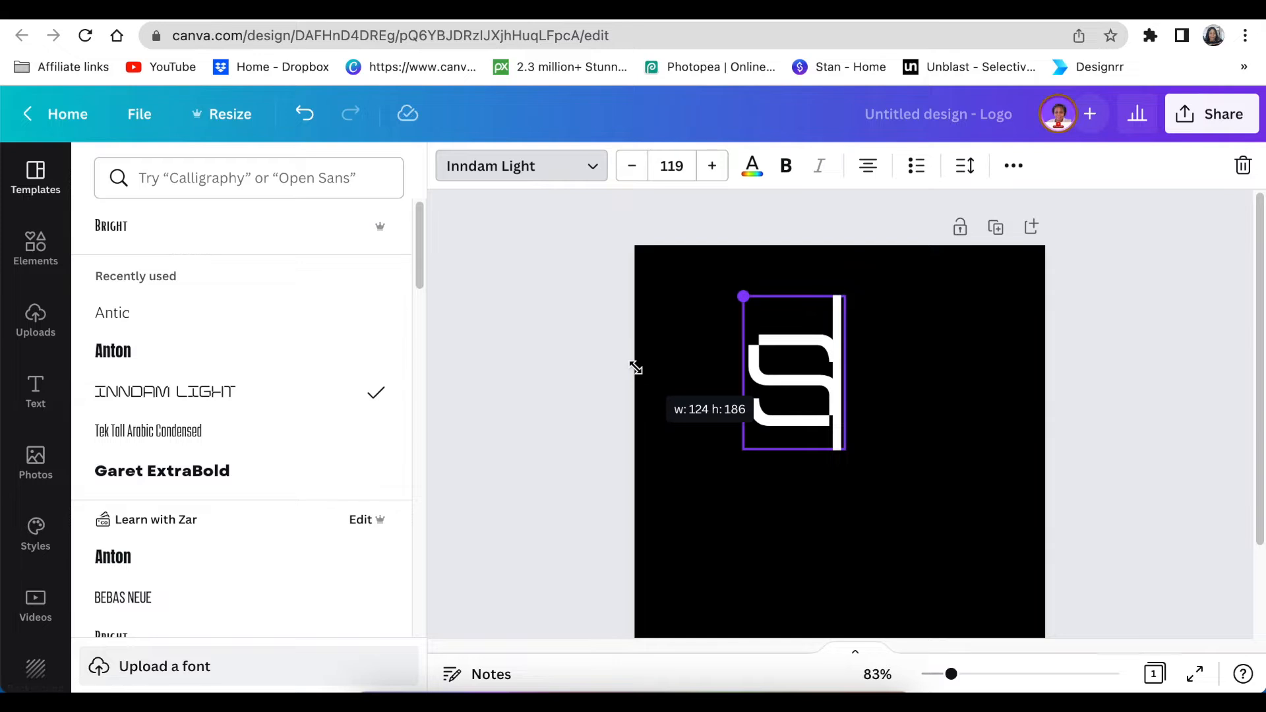
left_click_drag(635, 367, 632, 368)
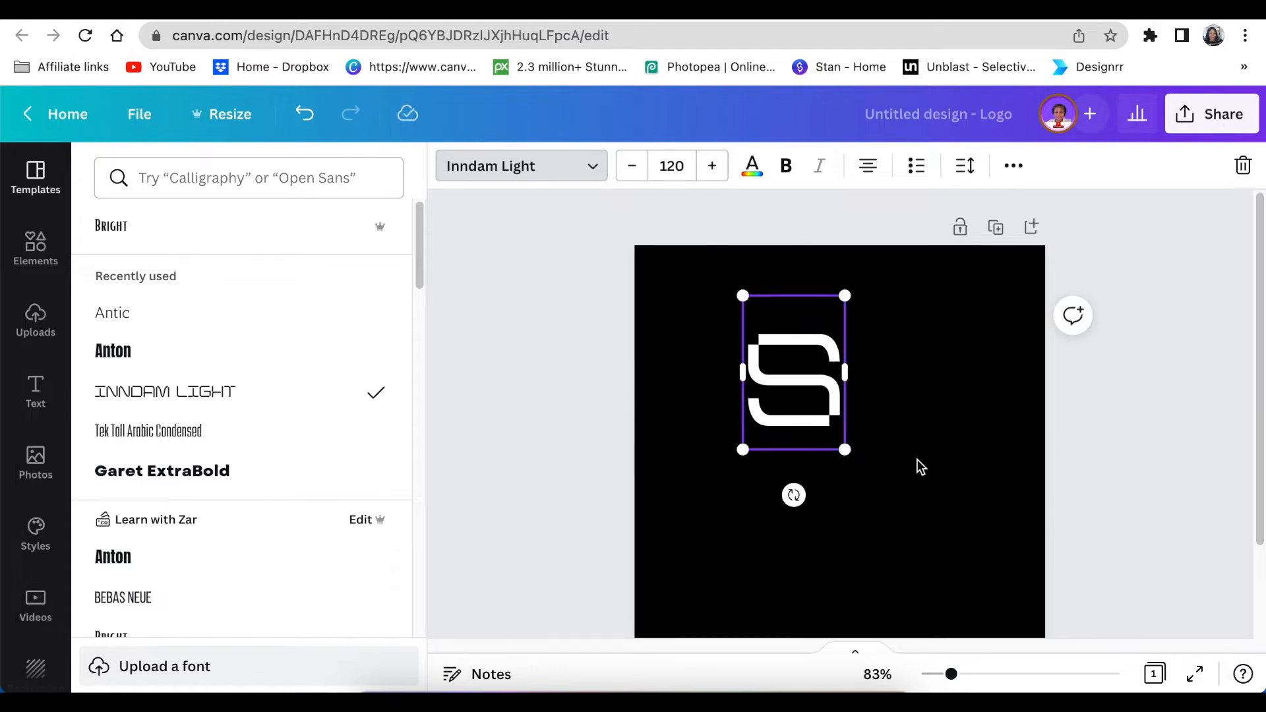
Step: Move the S left and recolour it turquoise
left_click(1198, 512)
left_click_drag(805, 416, 749, 448)
scroll(918, 503, "down", 1)
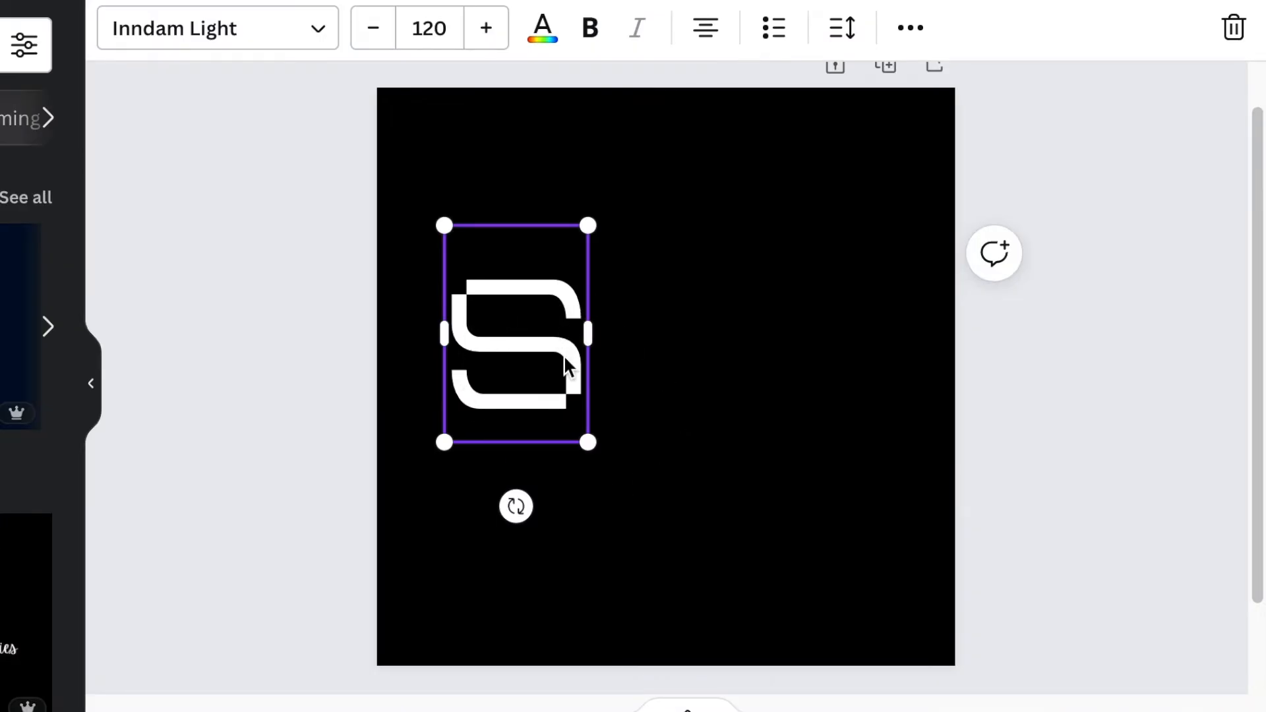
left_click(543, 30)
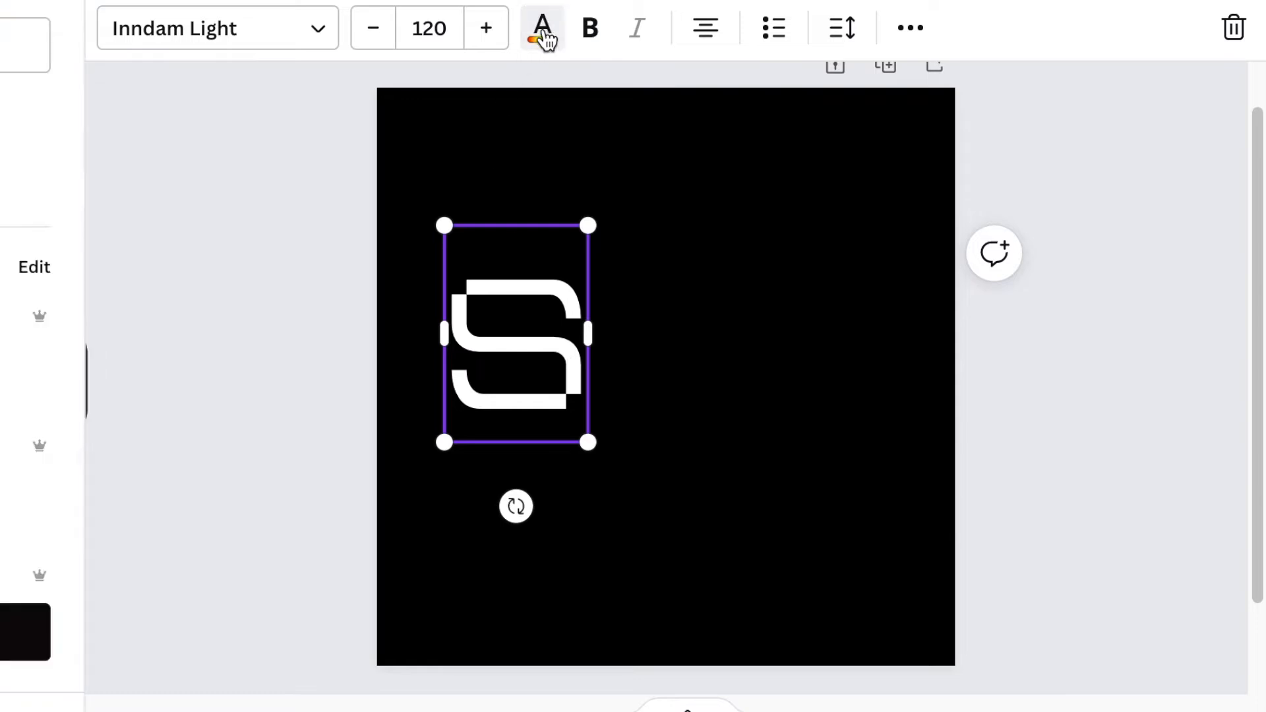
scroll(27, 395, "down", 5)
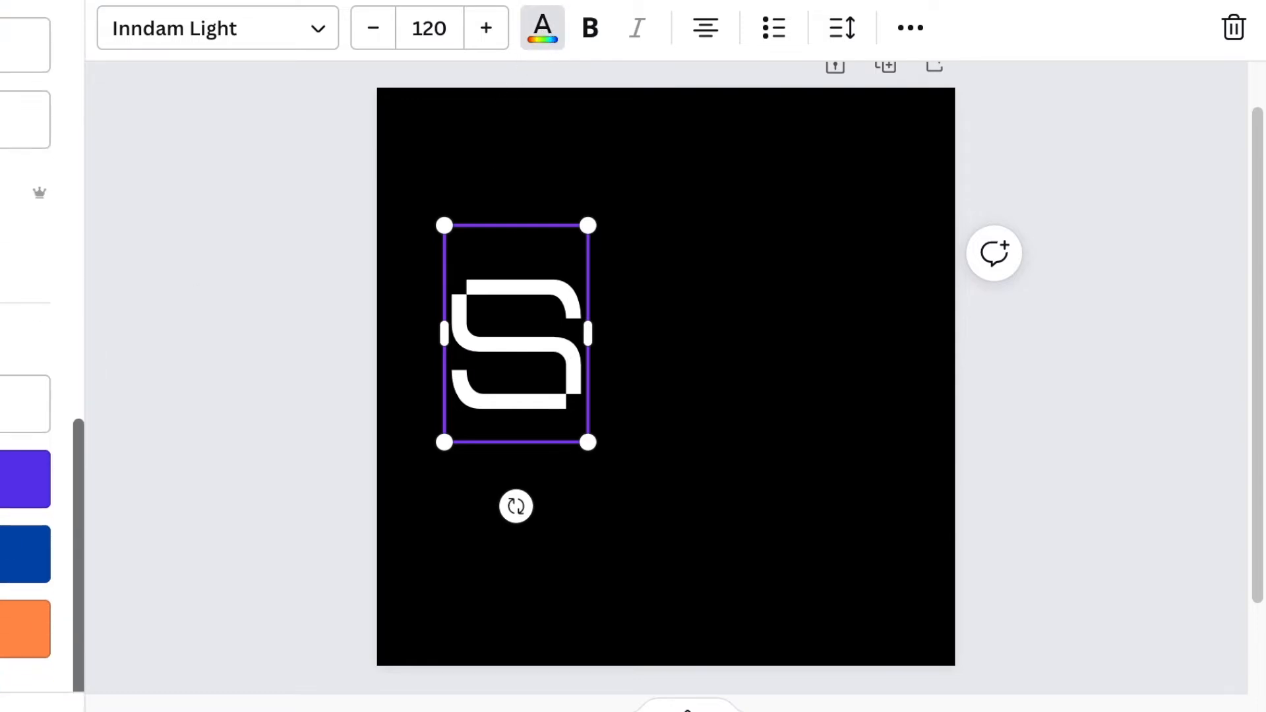
left_click(2, 554)
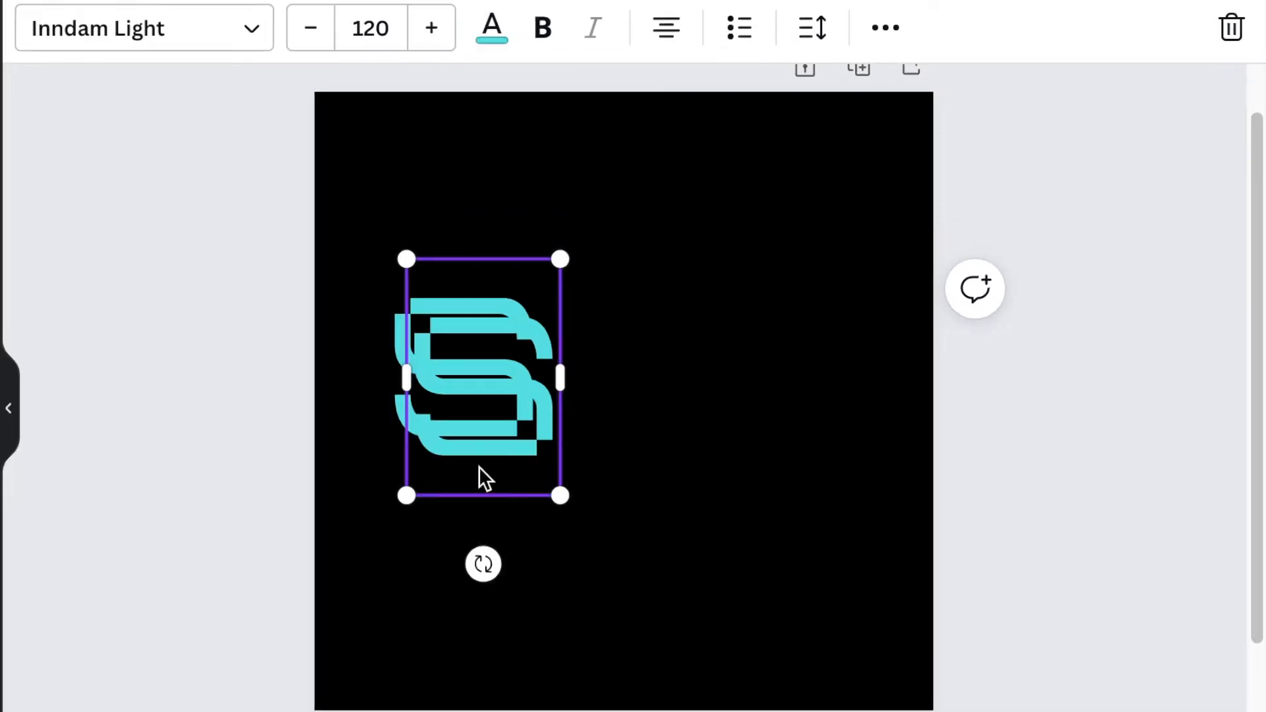
Step: Offset the copied S slightly and recolour it yellow to form the layered letter
left_click_drag(537, 408, 532, 400)
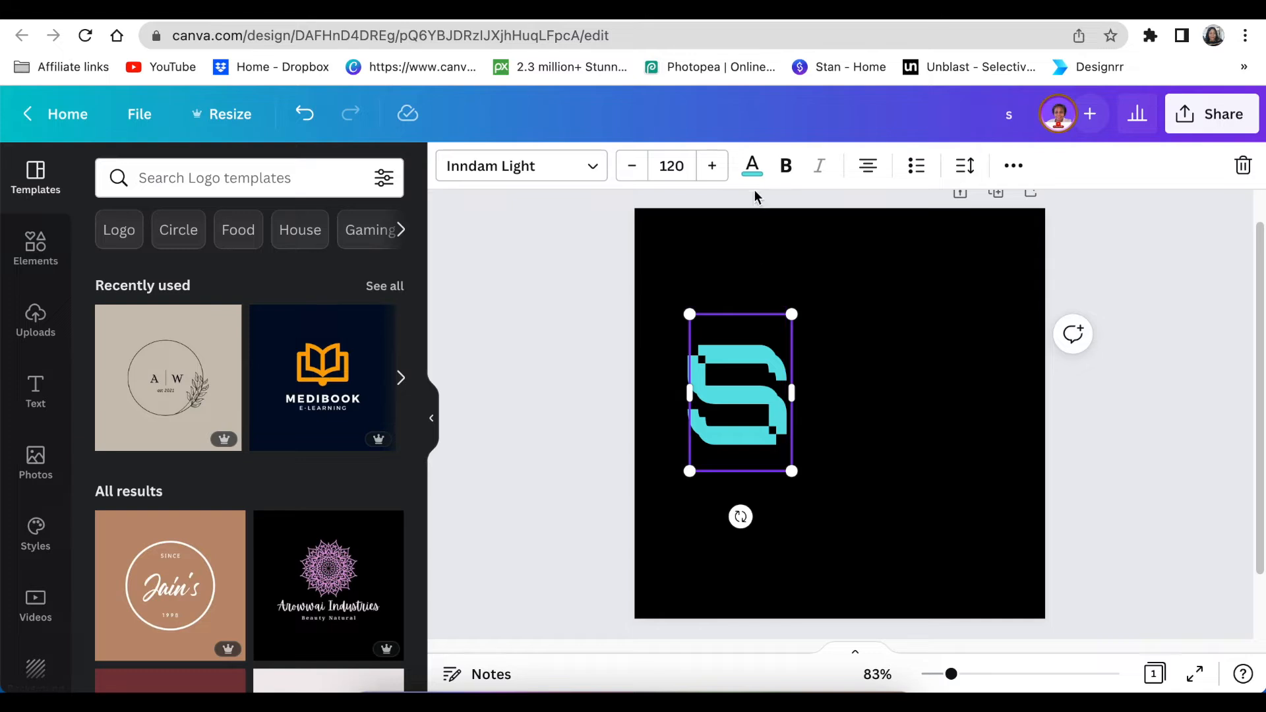
left_click(751, 166)
scroll(253, 458, "down", 5)
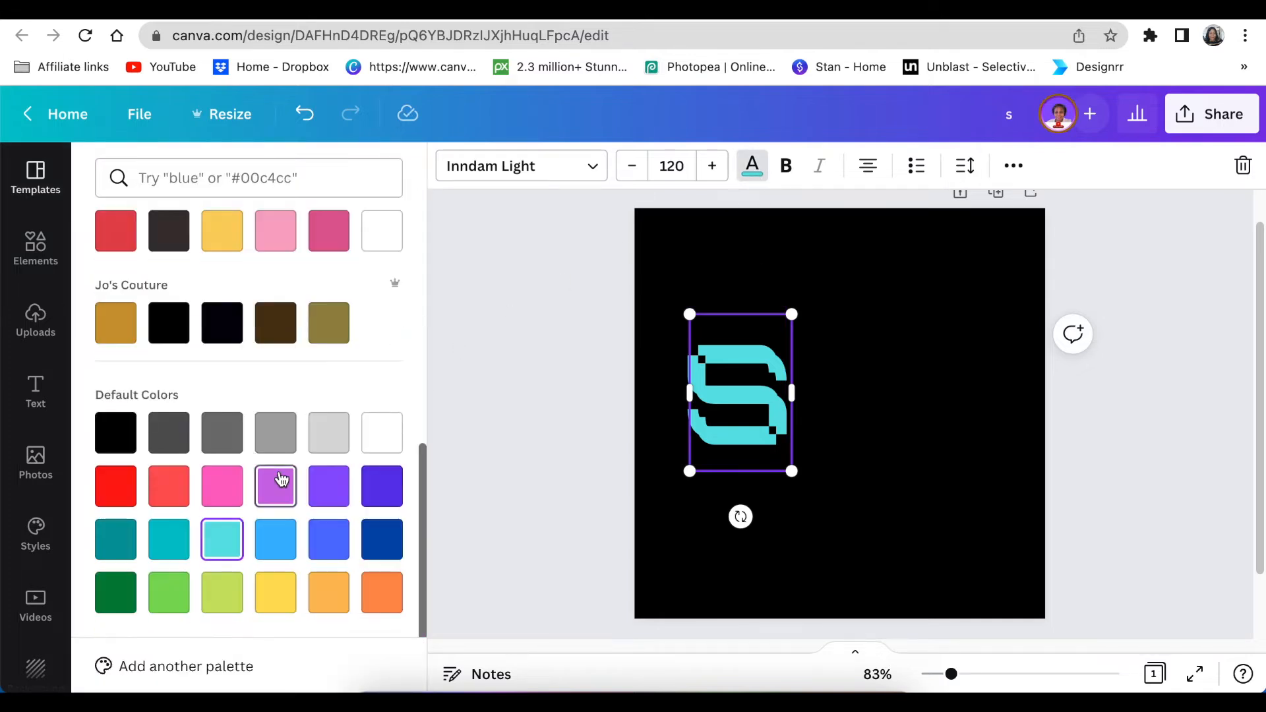
left_click(279, 600)
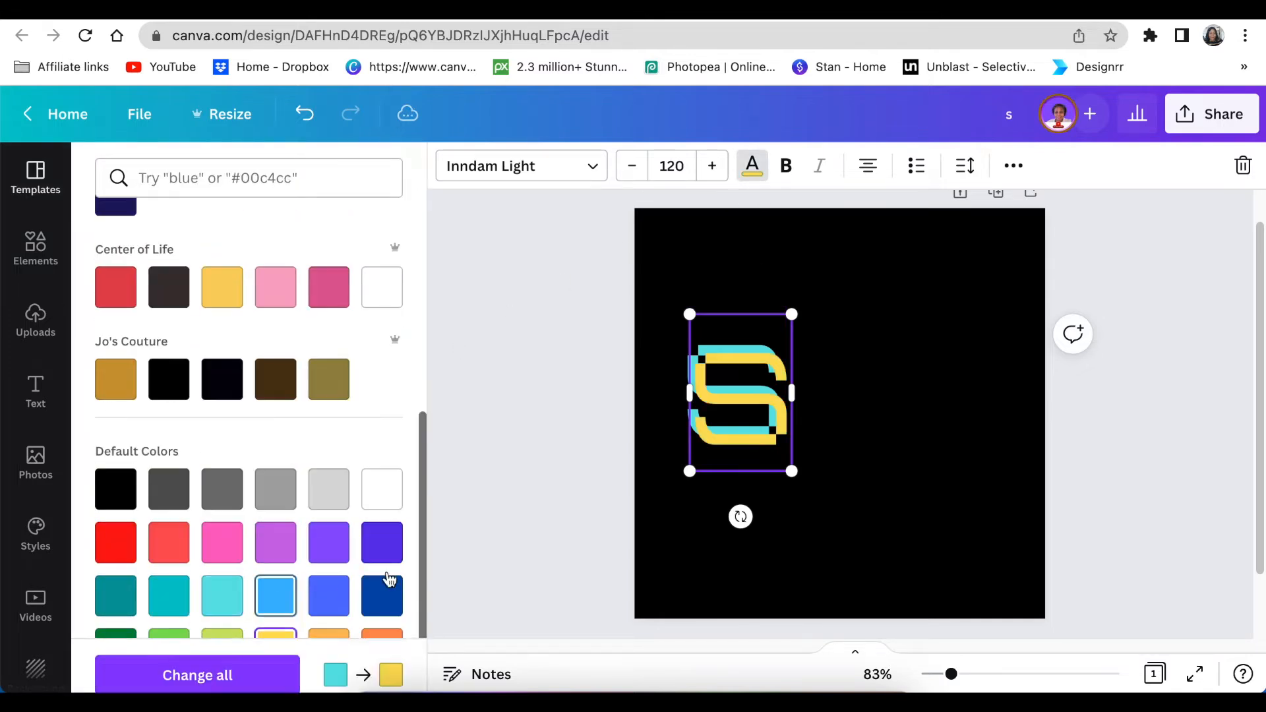
left_click(639, 398)
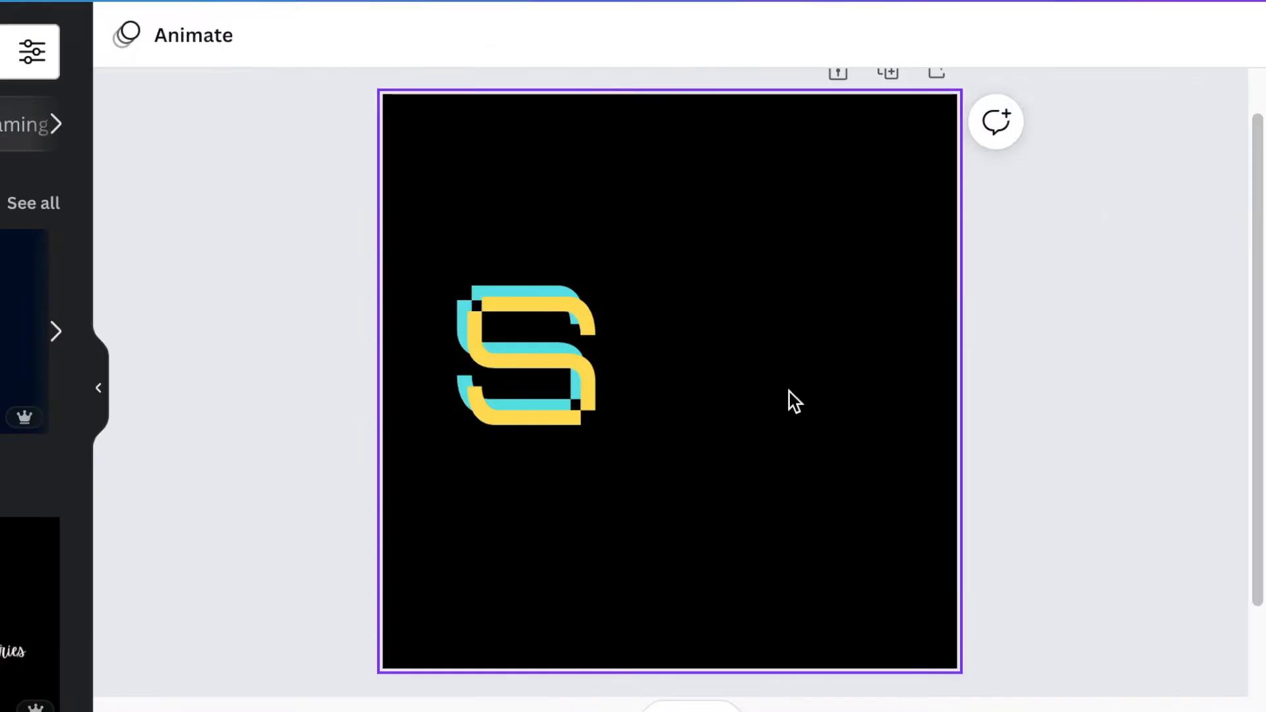
Step: Add a teal 'R' at size 120 level beside the S
type("tR")
left_click(670, 166)
type("120")
key("Return")
left_click(1070, 580)
left_click_drag(845, 497, 846, 492)
left_click_drag(678, 490, 657, 472)
left_click(548, 35)
left_click(1, 151)
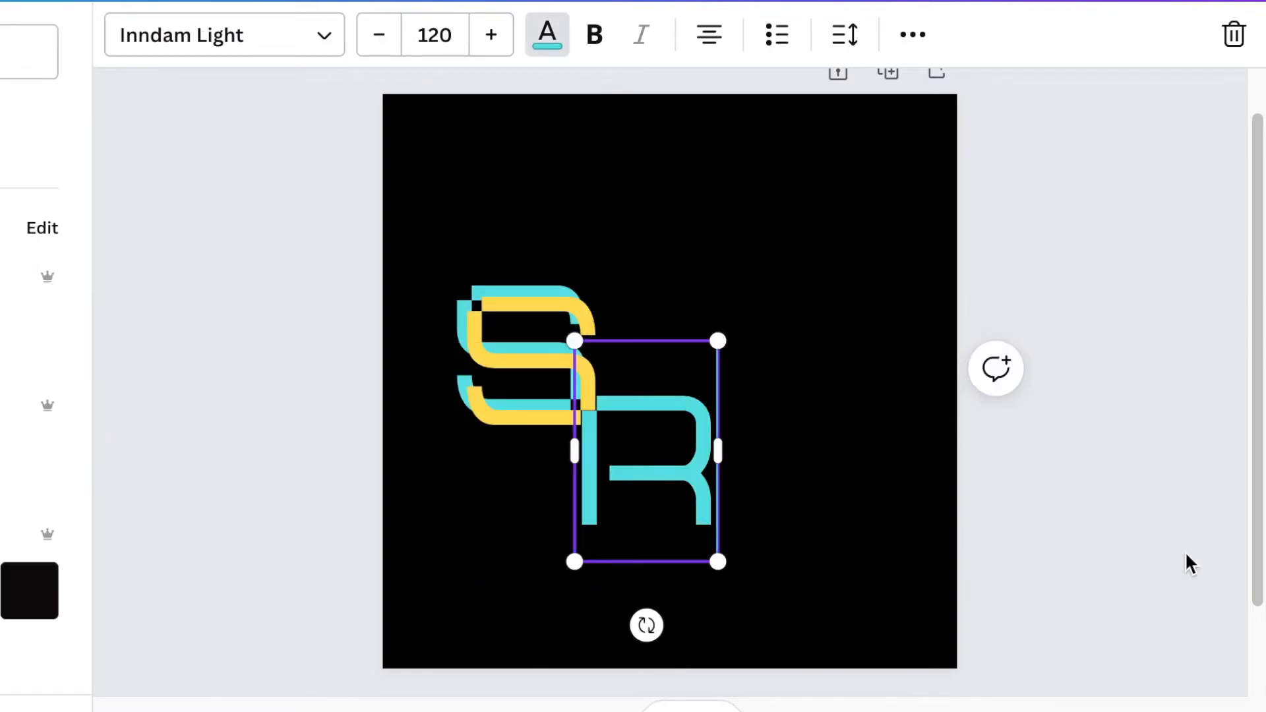
left_click(772, 517)
Step: Duplicate the R as a yellow copy offset up-left, then move S and R up-left
left_click(693, 493)
key("ctrl+d")
left_click(548, 35)
left_click(2, 172)
left_click(772, 518)
left_click_drag(676, 486, 666, 478)
left_click_drag(176, 245, 728, 553)
left_click_drag(713, 535, 696, 415)
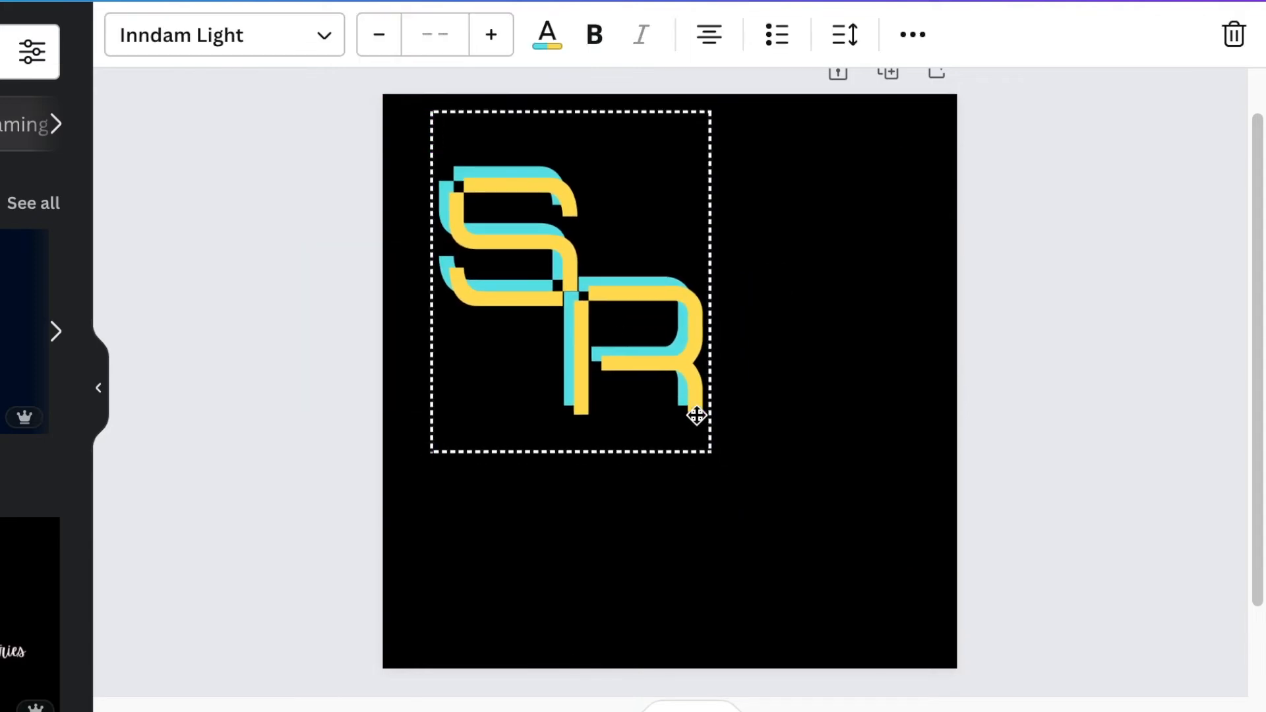
left_click(771, 501)
Step: Add a size-120 'B' diagonally after the R, teal with a yellow duplicate
type("tE")
key("ctrl+a")
left_click(435, 35)
type("120")
key("Return")
left_click_drag(679, 498, 805, 487)
left_click(547, 35)
left_click(1, 152)
key("ctrl+d")
left_click(547, 35)
left_click(2, 173)
left_click(1029, 512)
Step: Group the S, R and B letters and centre the group on the page
left_click(1000, 512)
left_click_drag(285, 229, 824, 462)
left_click(913, 34)
left_click(409, 104)
left_click(323, 331)
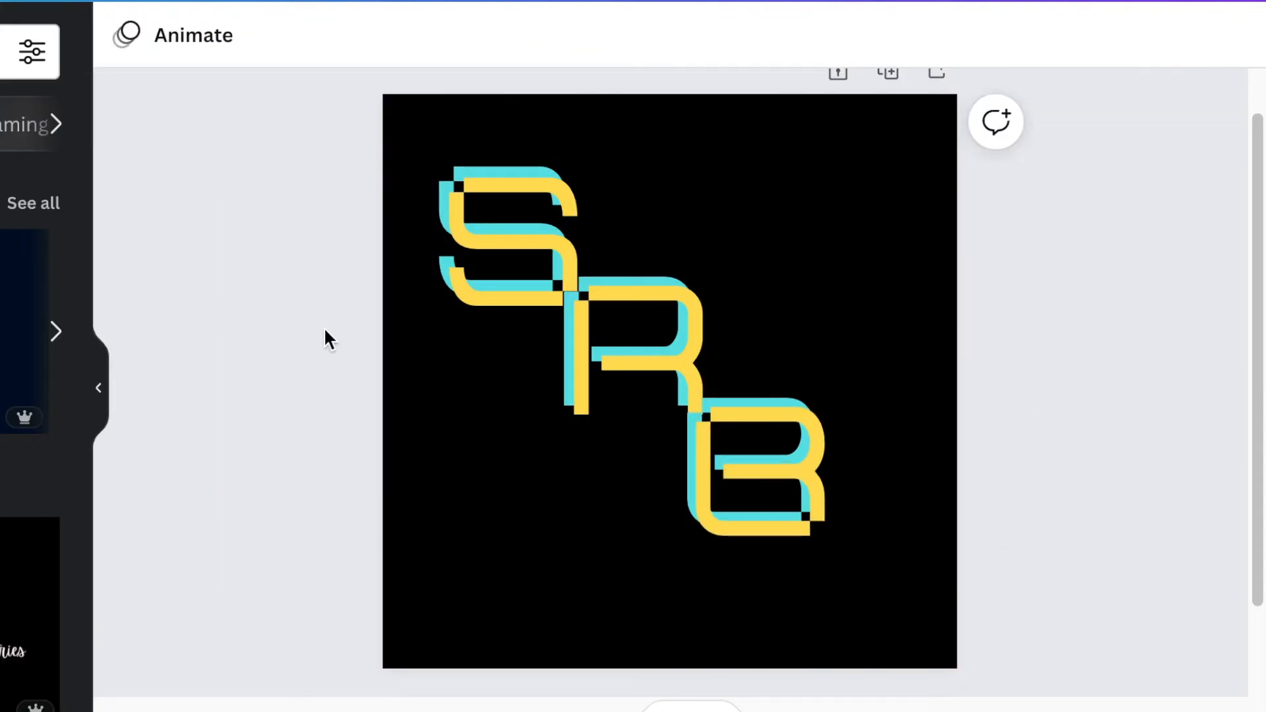
left_click_drag(633, 356, 671, 360)
left_click(986, 434)
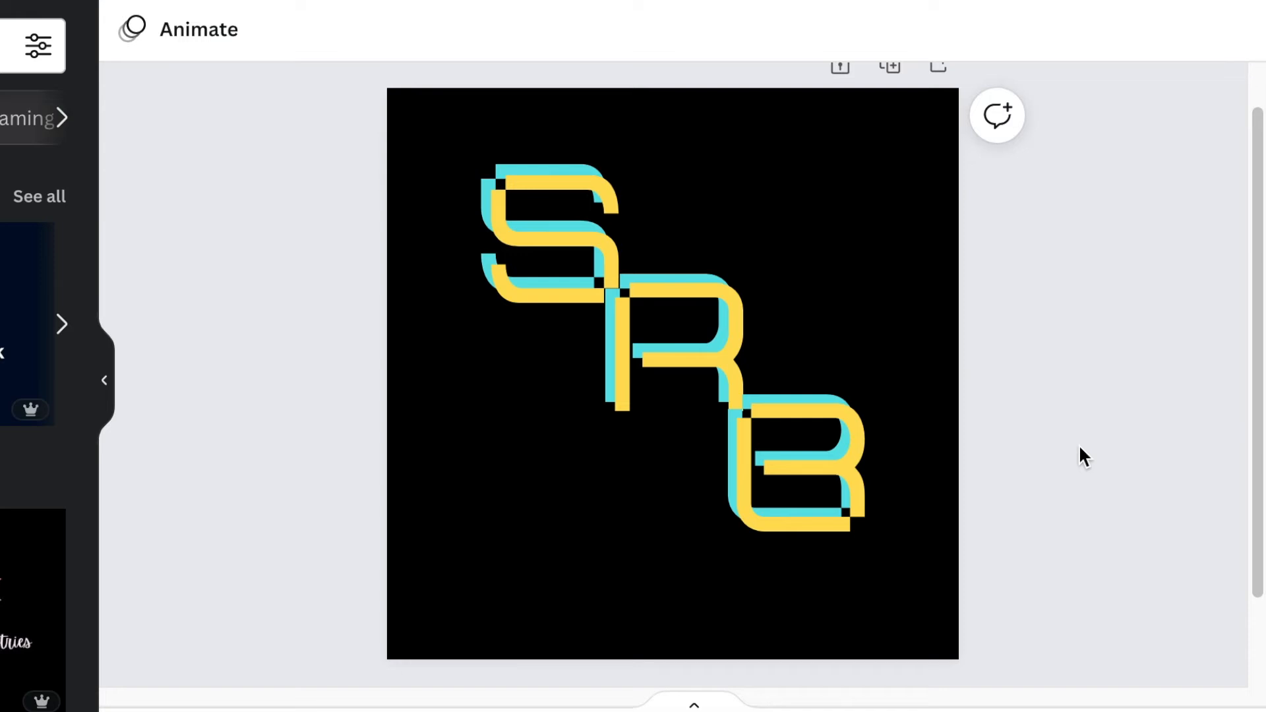
Step: Add a text box with the owner's full name, enlarged and placed beneath the letters
key("t")
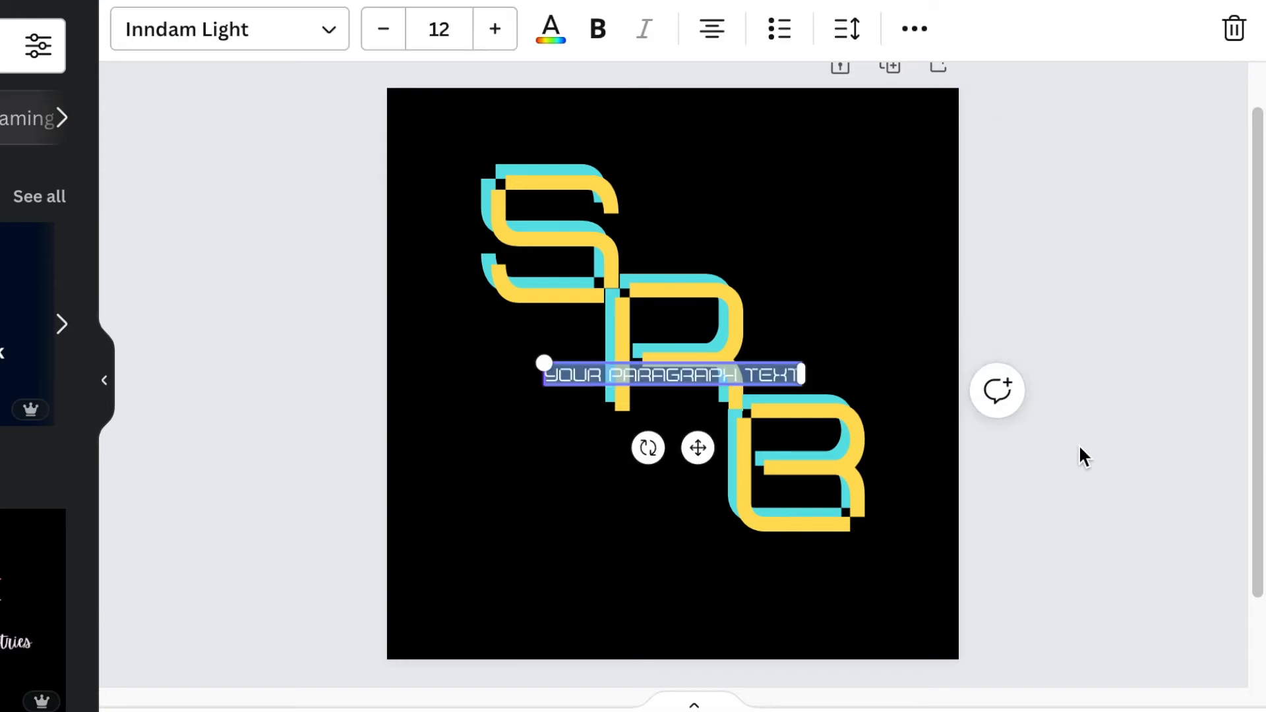
left_click_drag(695, 447, 608, 534)
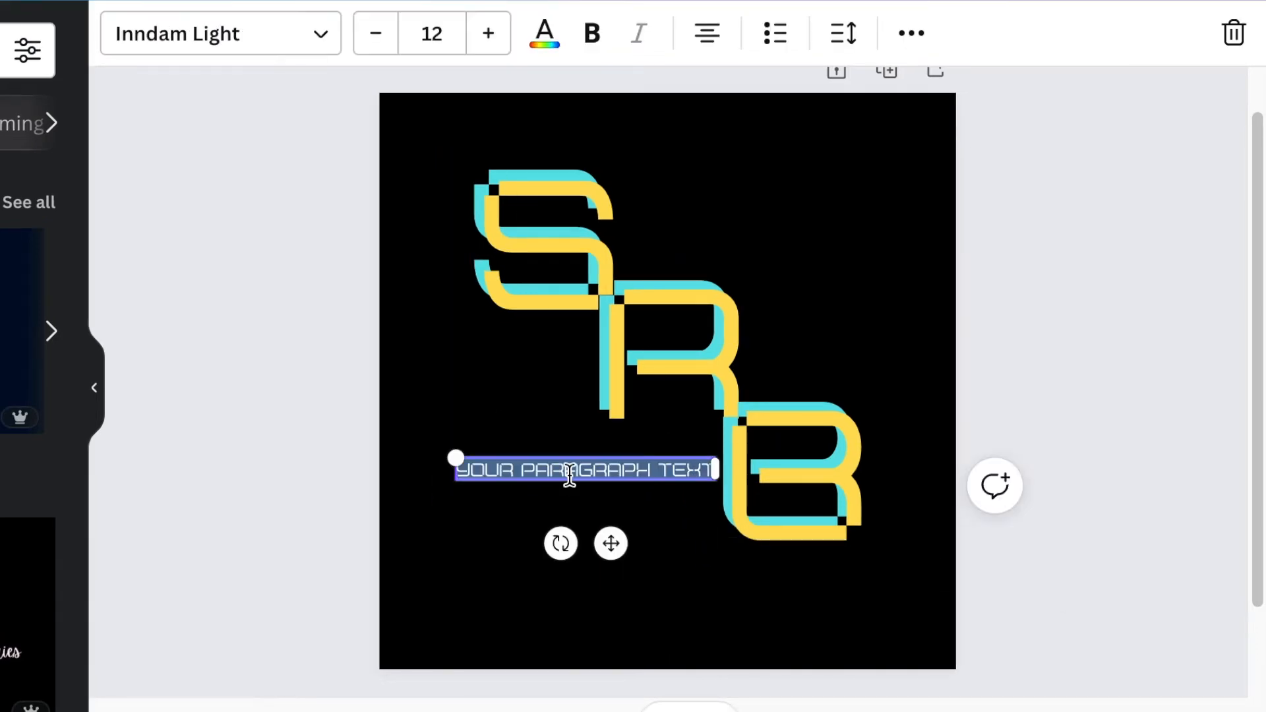
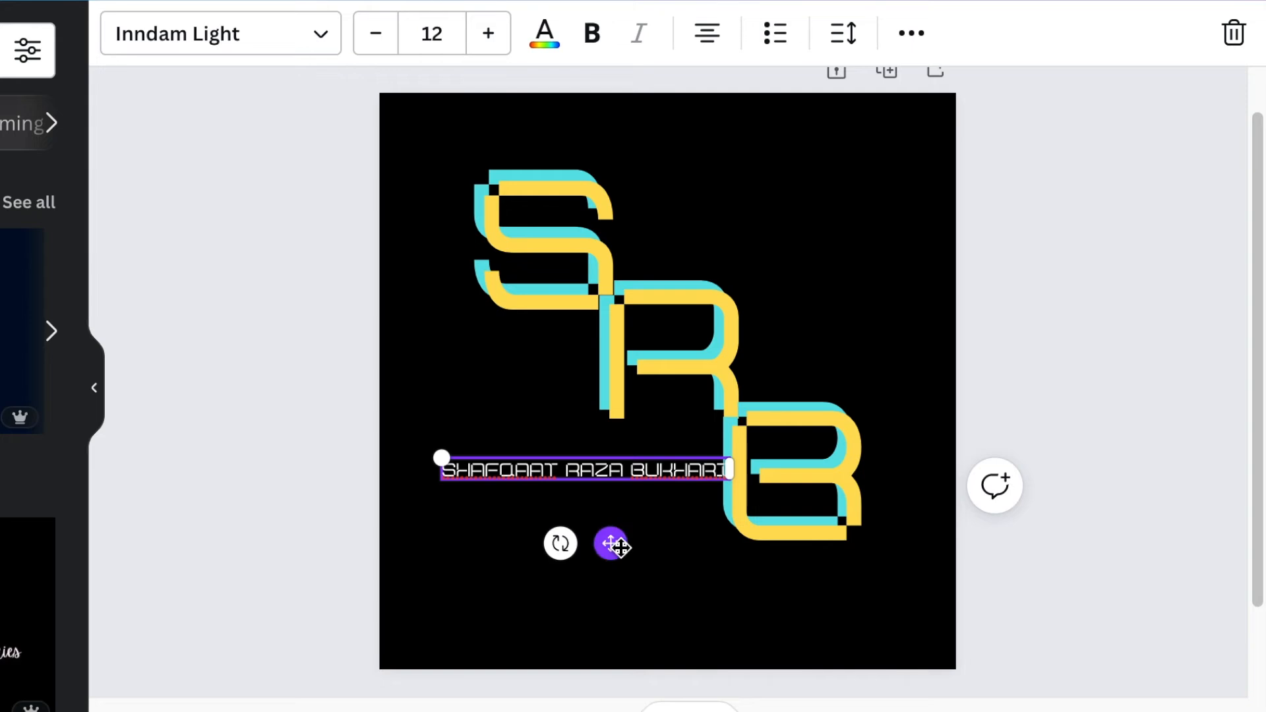
left_click_drag(610, 543, 662, 556)
left_click_drag(523, 555, 436, 547)
left_click_drag(648, 639, 683, 645)
Step: Colour the name teal, duplicate it, make the copy yellow and nudge it left
left_click(544, 33)
left_click(4, 165)
key("ctrl+d")
left_click(3, 165)
key("Left")
key("Left")
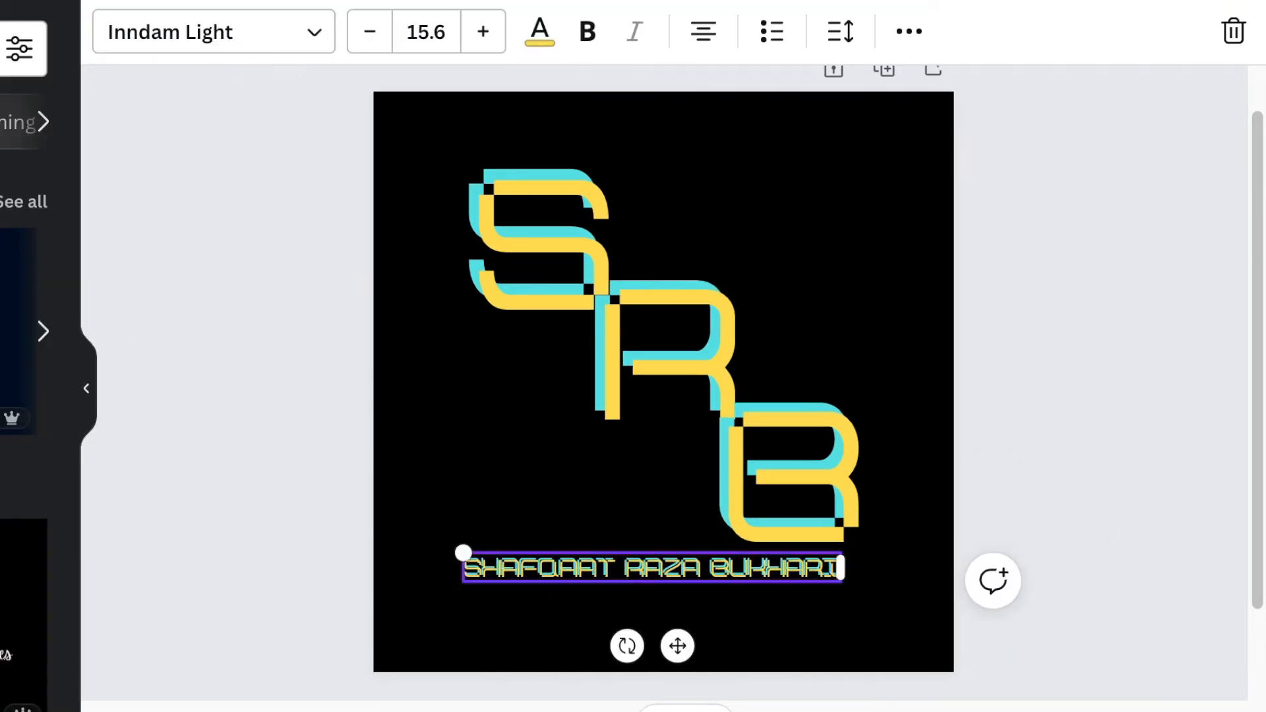
key("Left")
key("Escape")
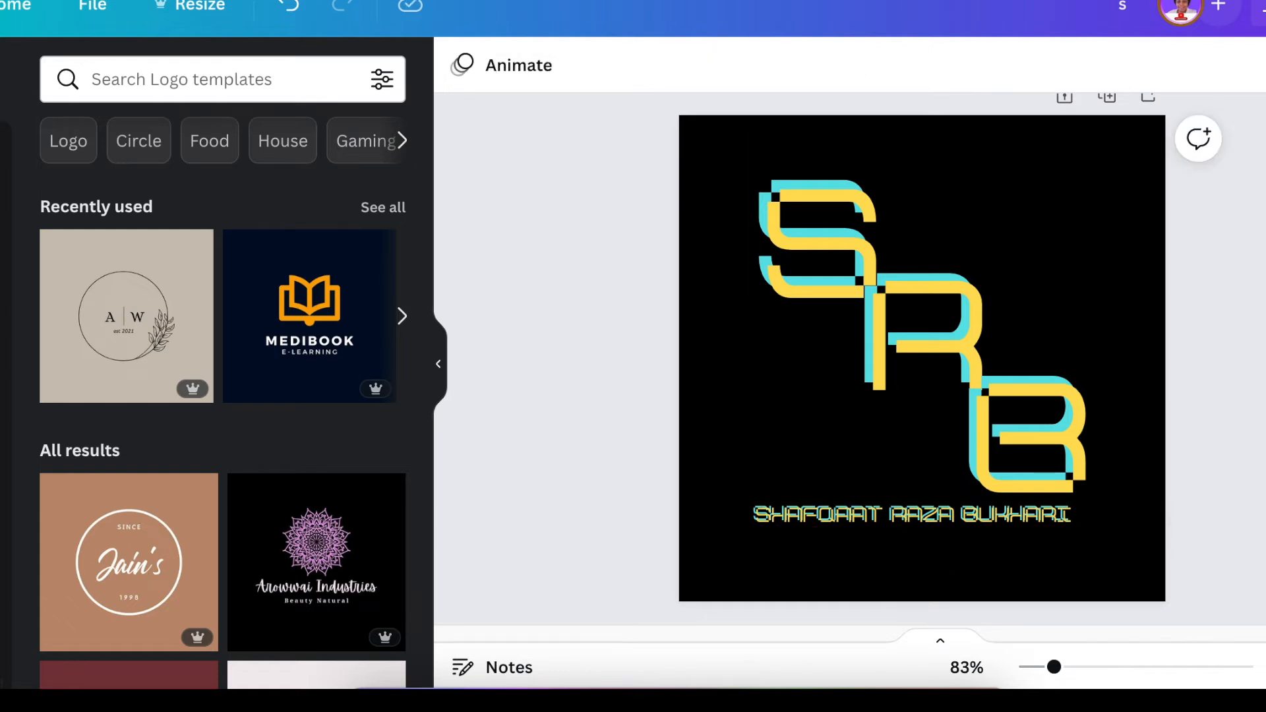
Step: Nudge the yellow name copy a little further left
left_click(1070, 520)
key("Left")
key("Left")
key("Escape")
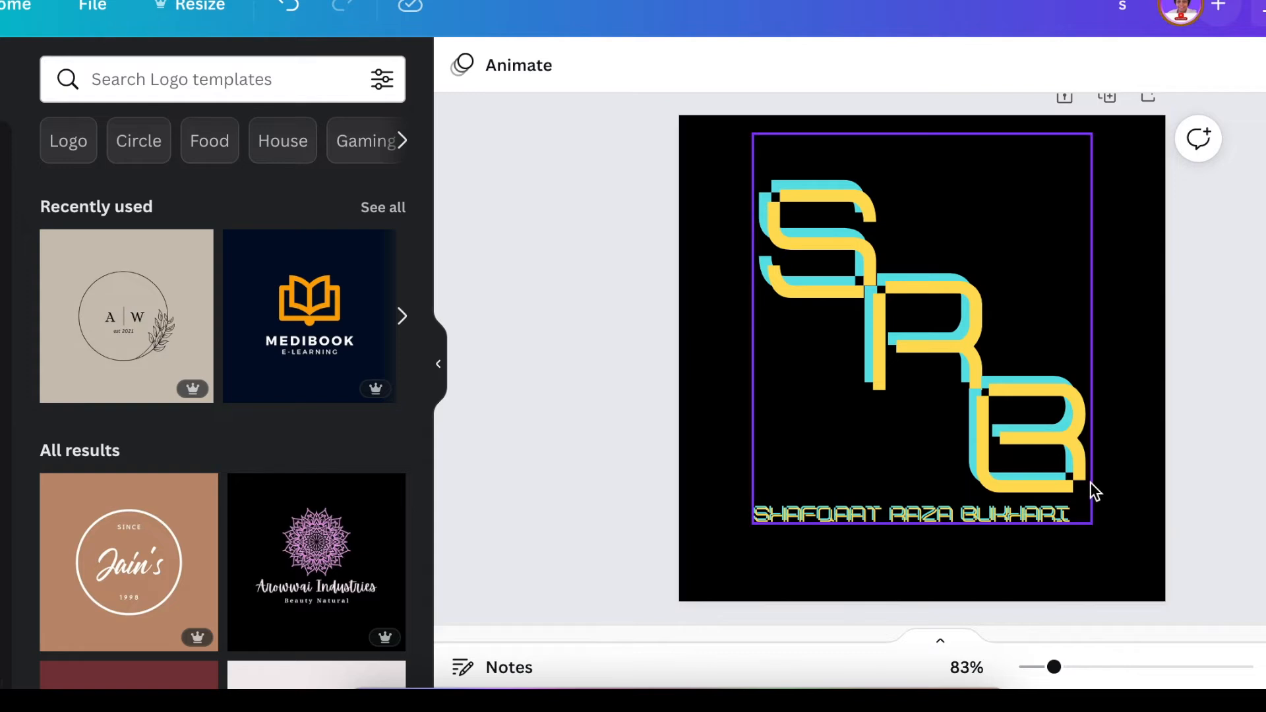
Step: Give the S letter a Neon glow effect
left_click(1051, 296)
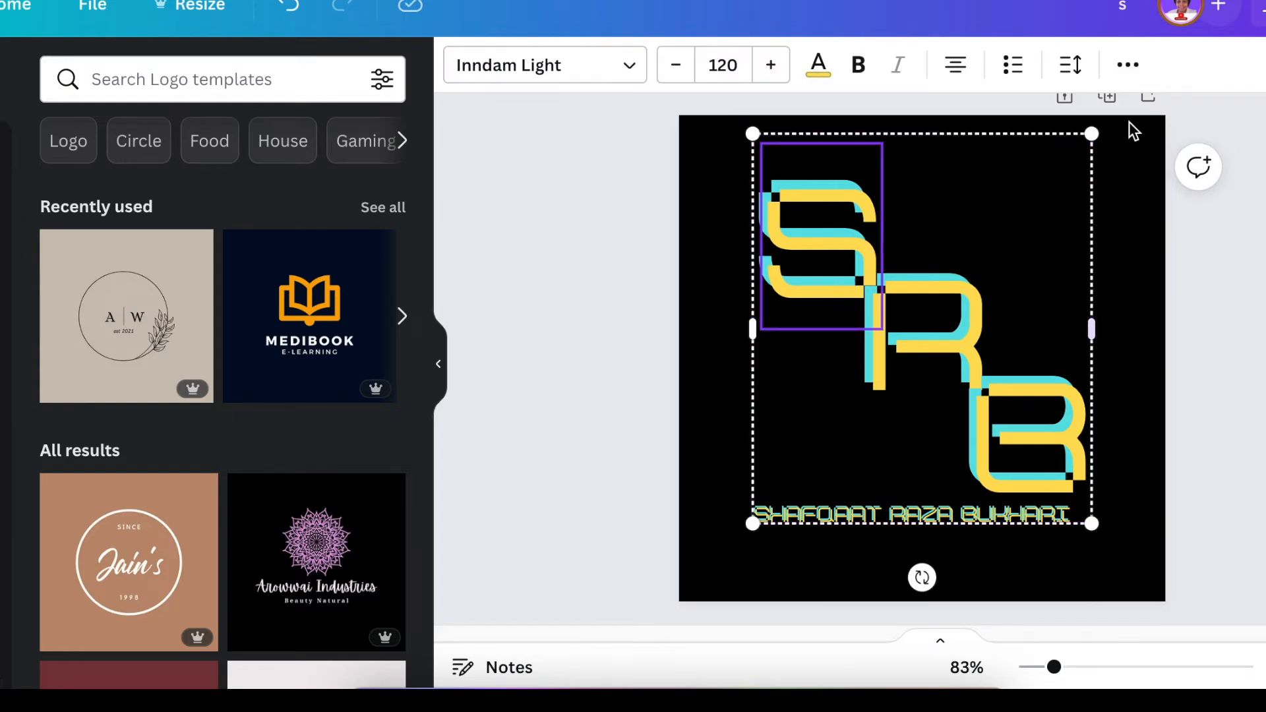
left_click(1127, 64)
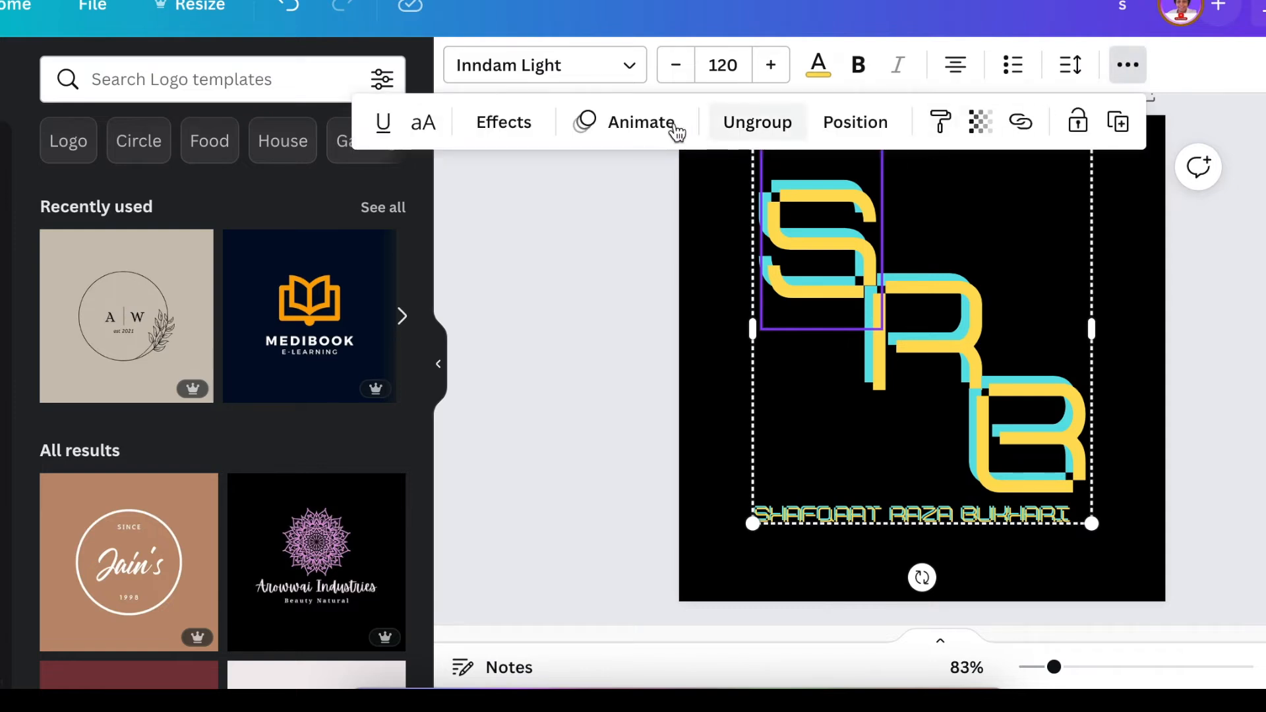
left_click(503, 127)
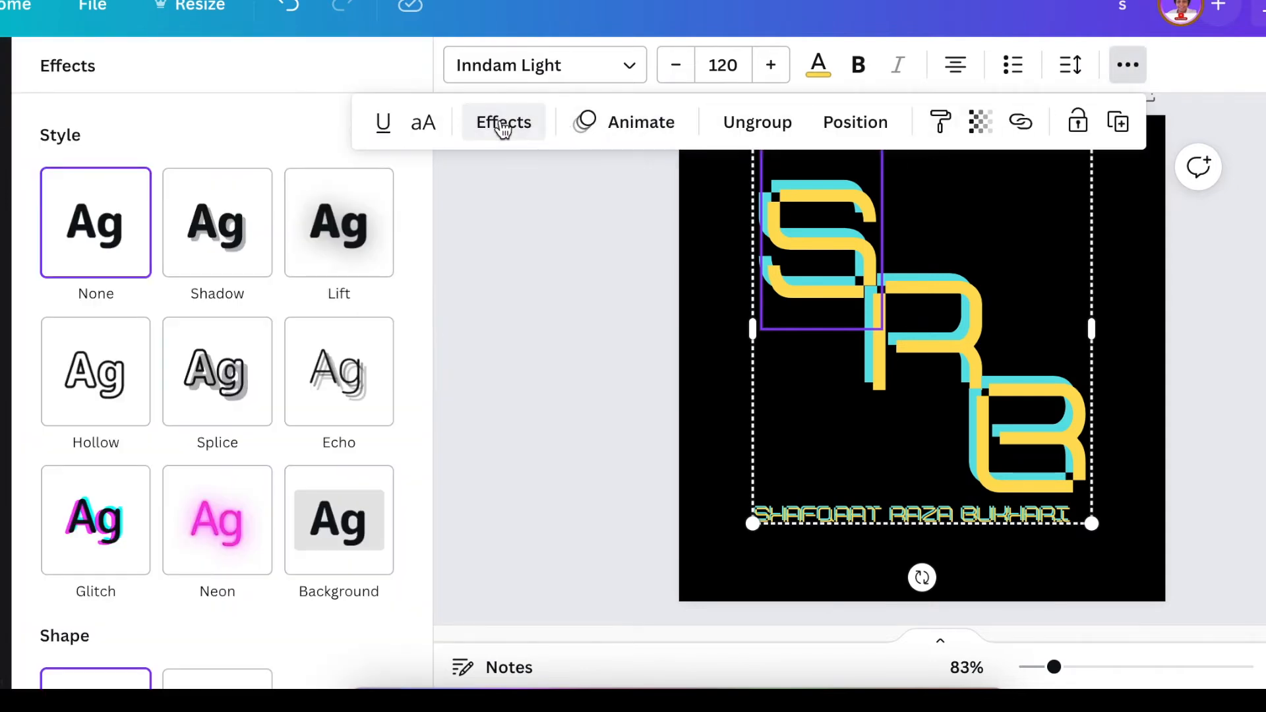
left_click(228, 542)
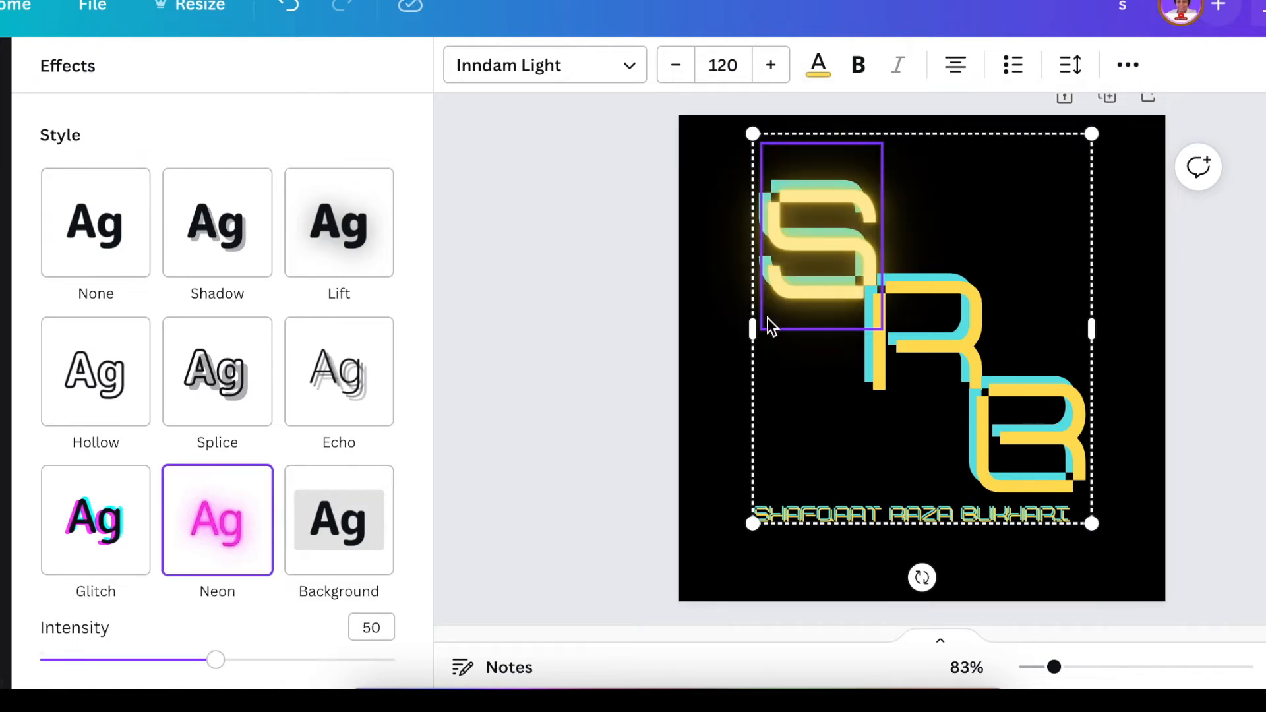
left_click(663, 335)
left_click(629, 331)
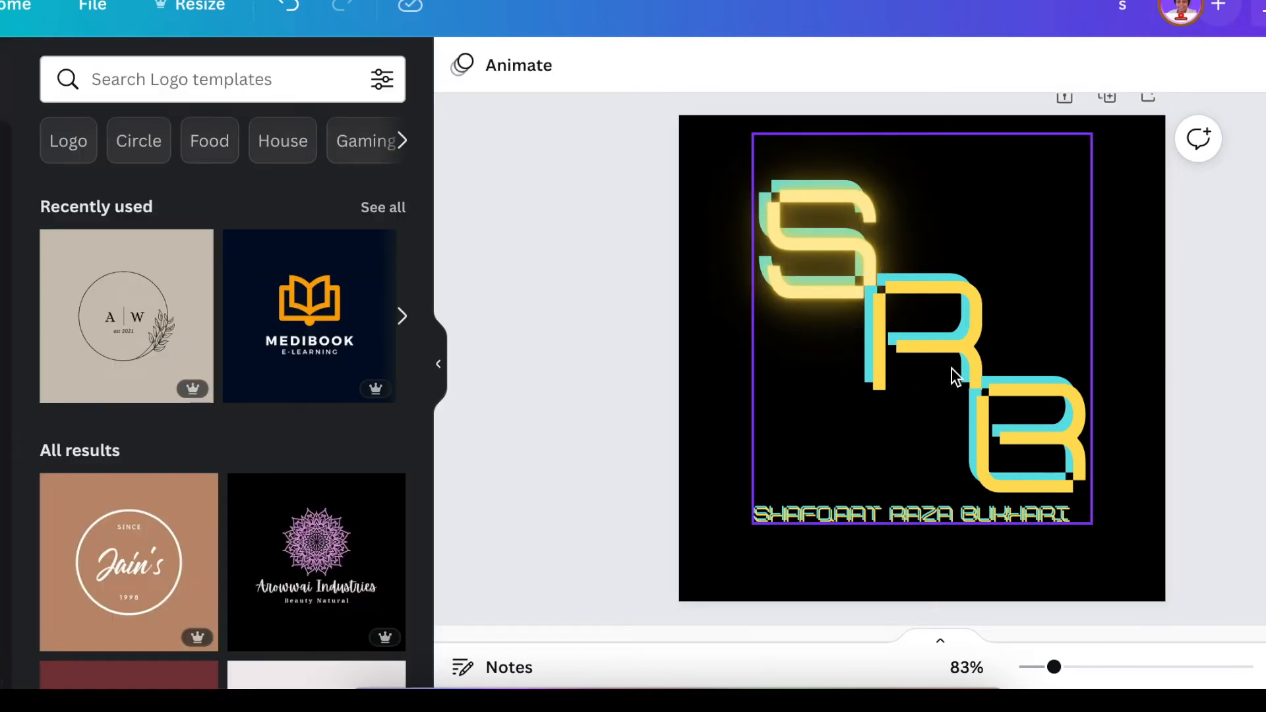
Step: Apply the Neon glow effect to the R and B letters
double_click(950, 363)
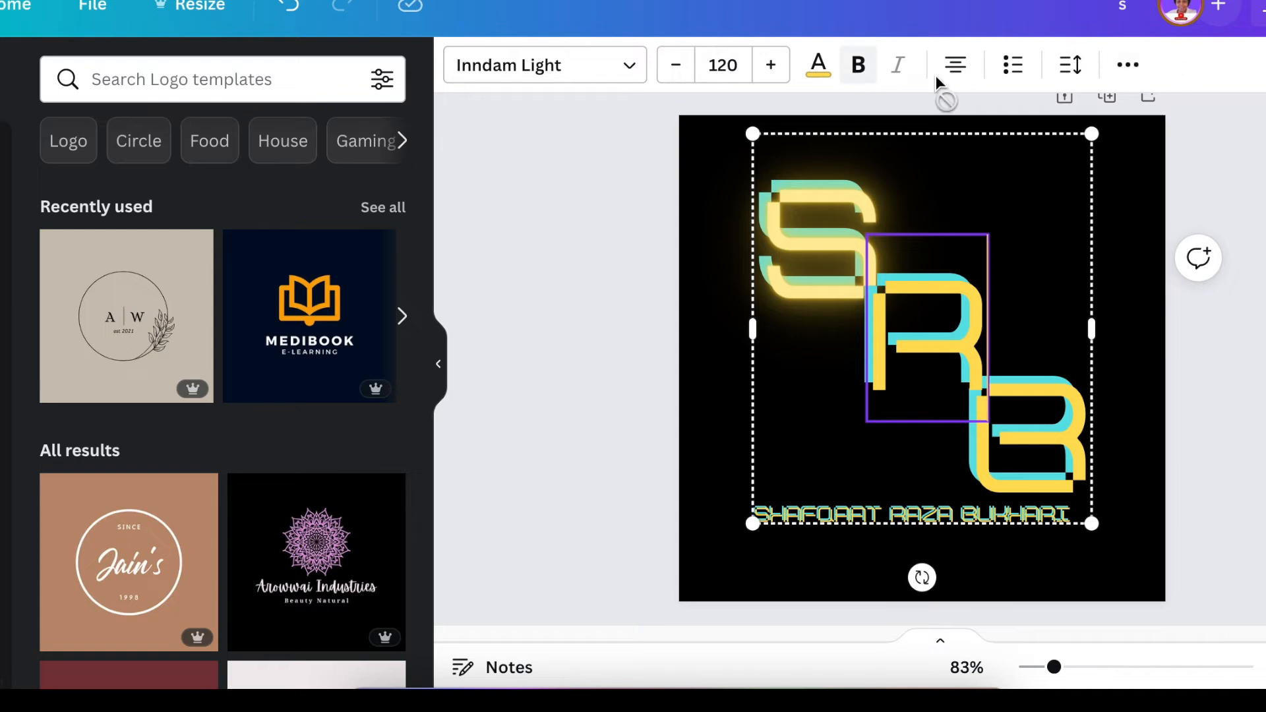
left_click(1142, 74)
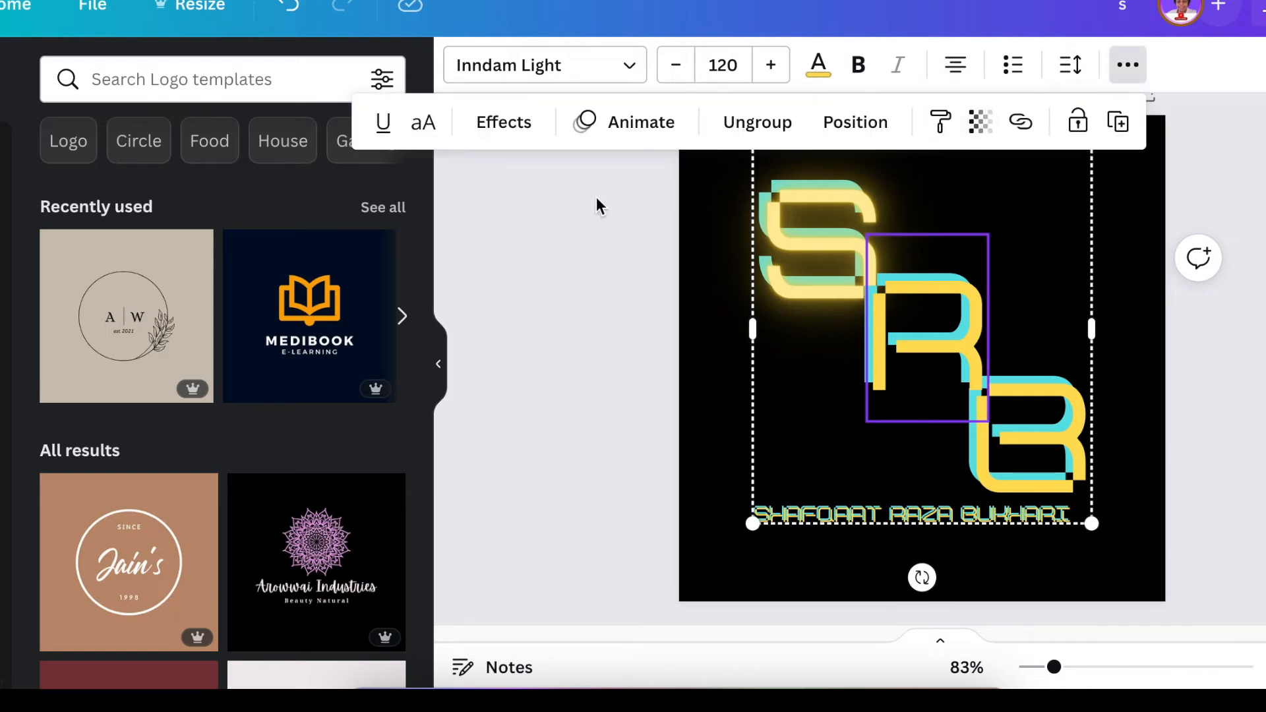
left_click(514, 126)
left_click(224, 521)
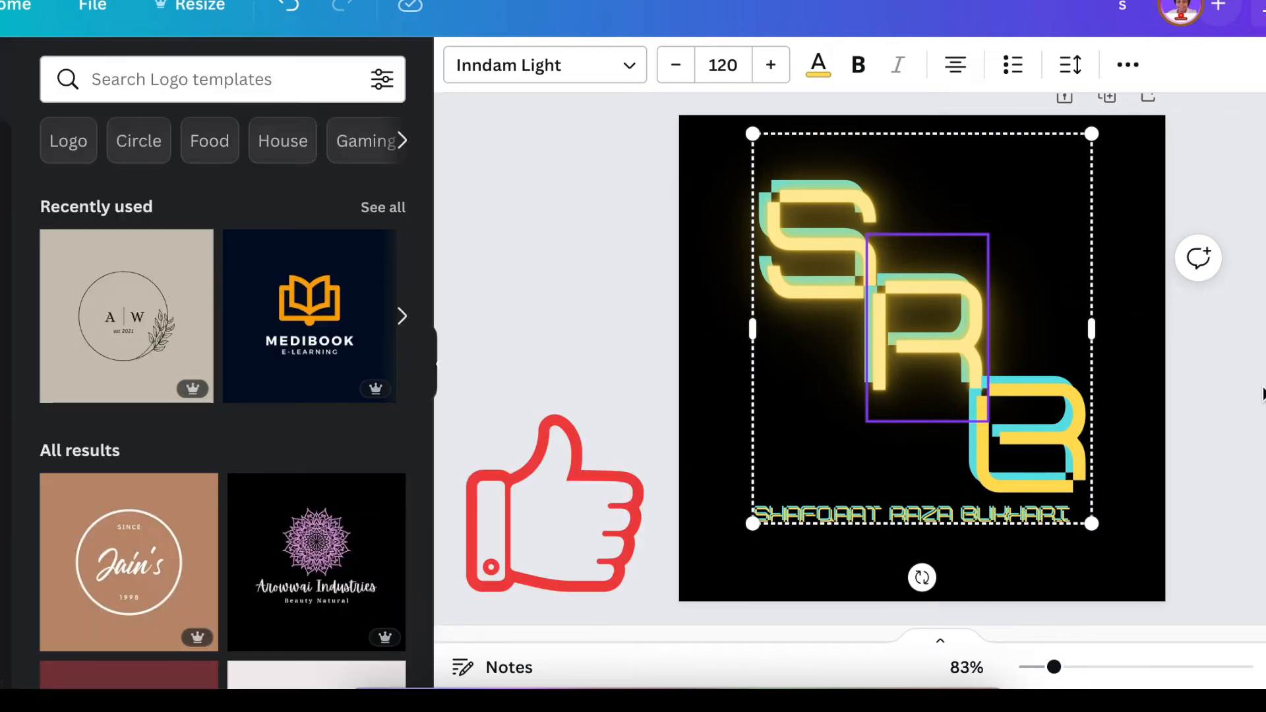
left_click(1051, 449)
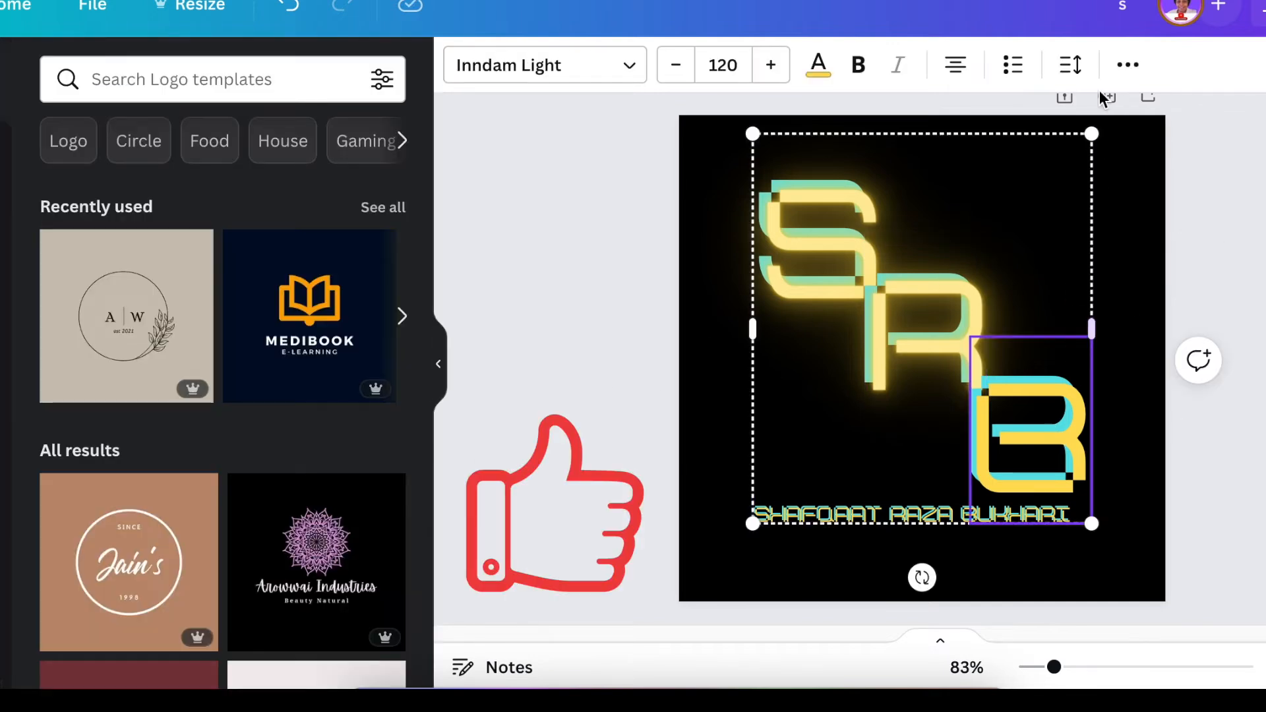
left_click(1127, 64)
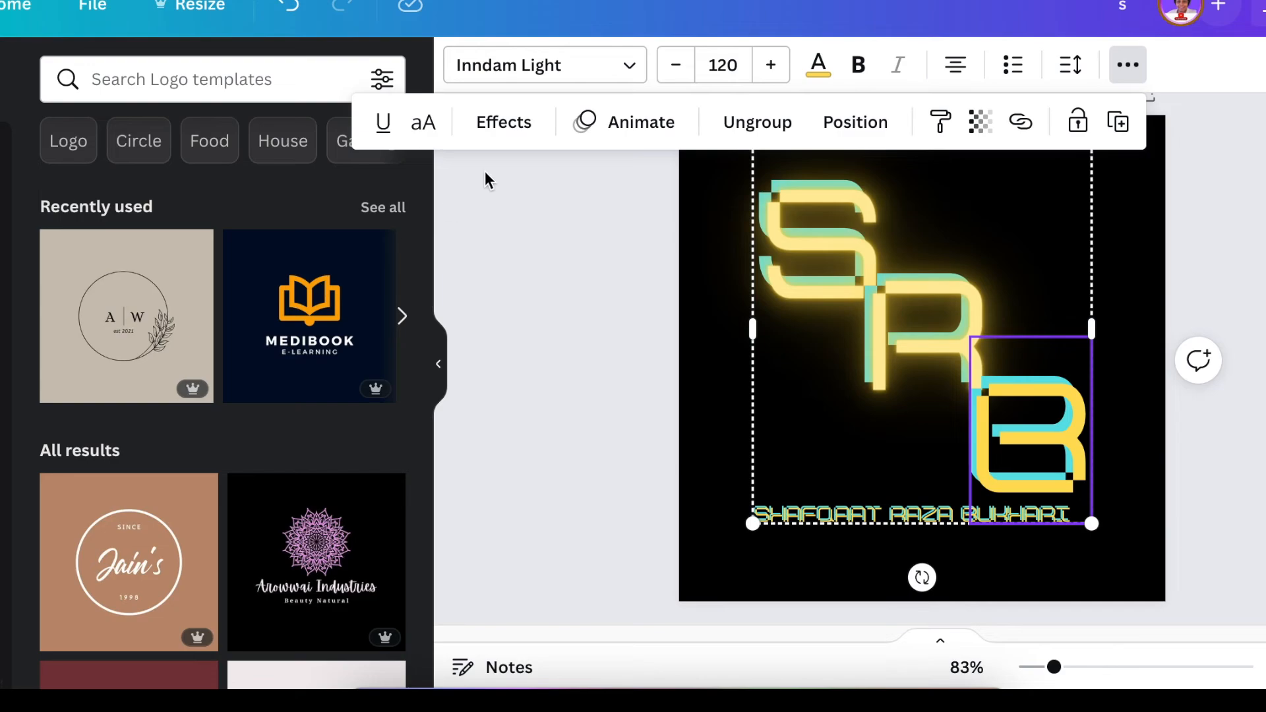
left_click(535, 431)
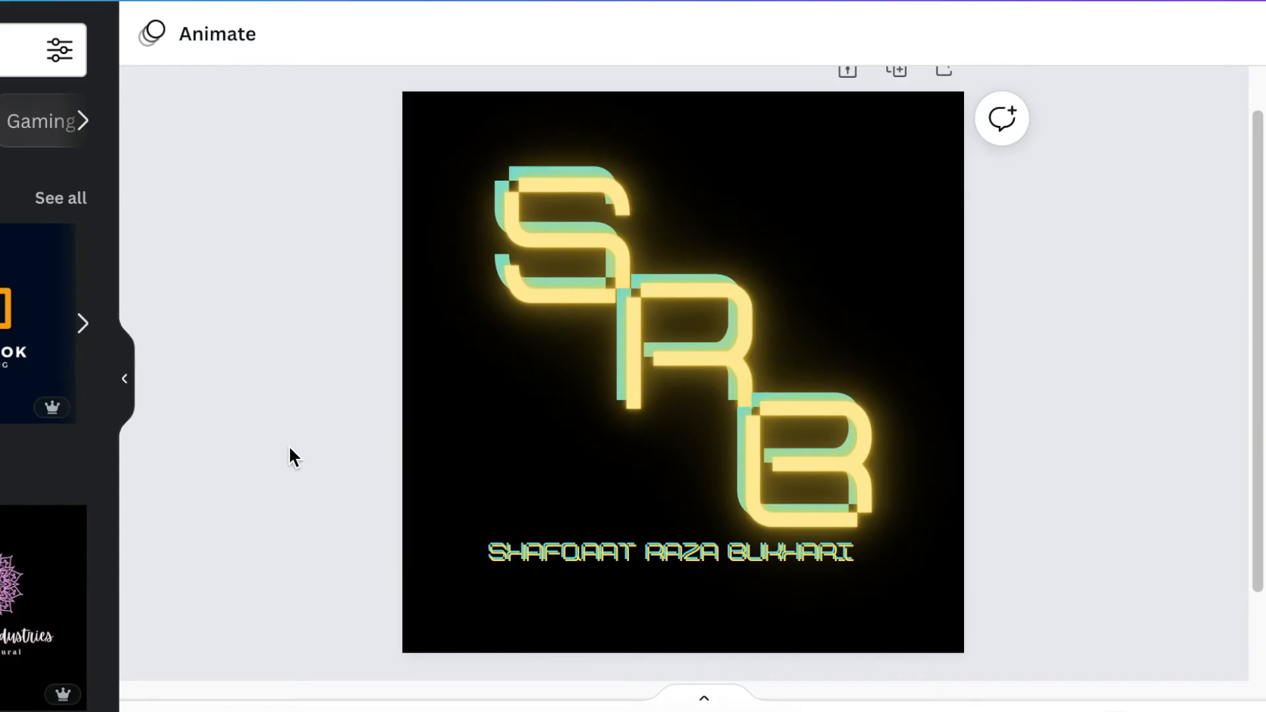
Step: Ungroup the SRB logo into separate letters
left_click_drag(1031, 377, 788, 507)
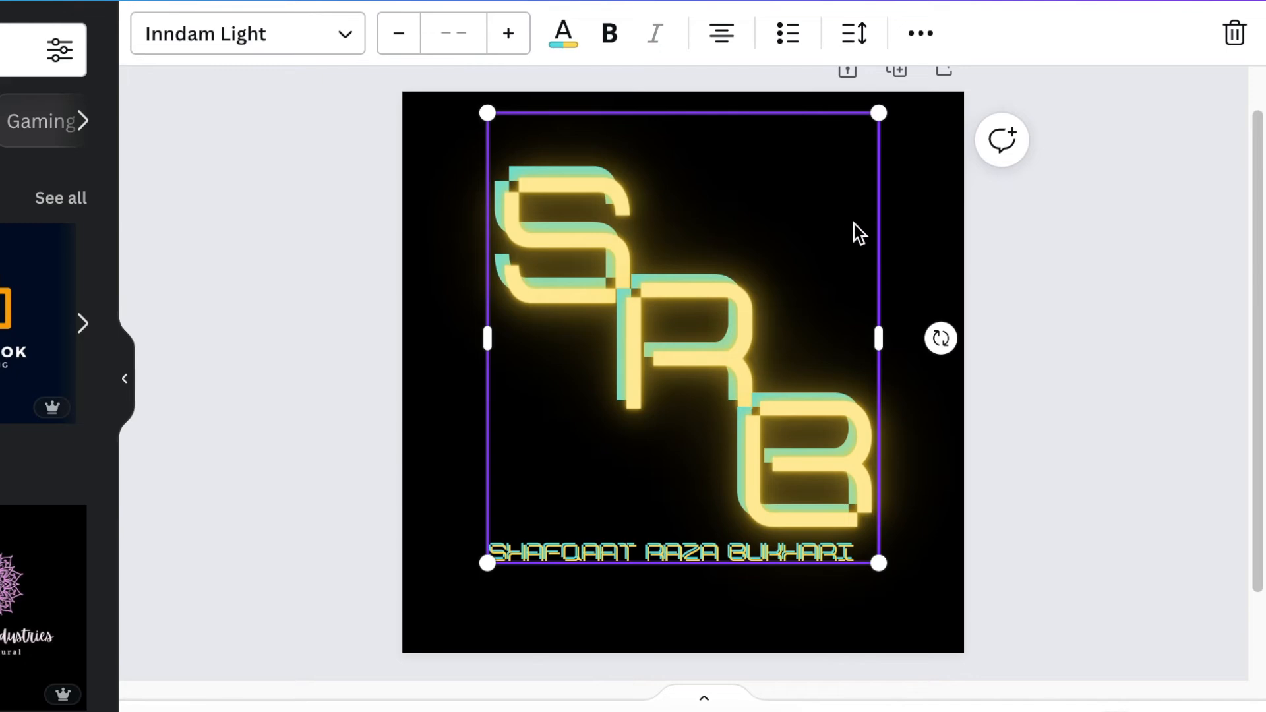
left_click(1120, 290)
left_click(798, 290)
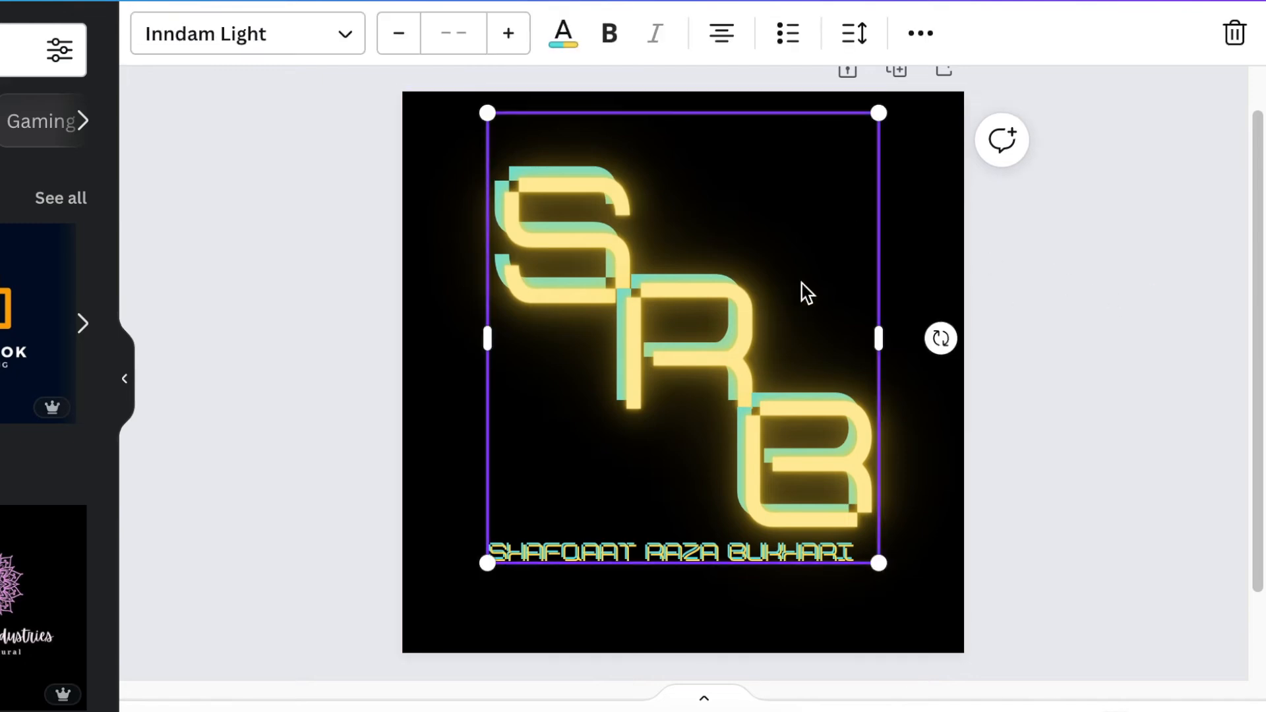
left_click(929, 26)
left_click(505, 99)
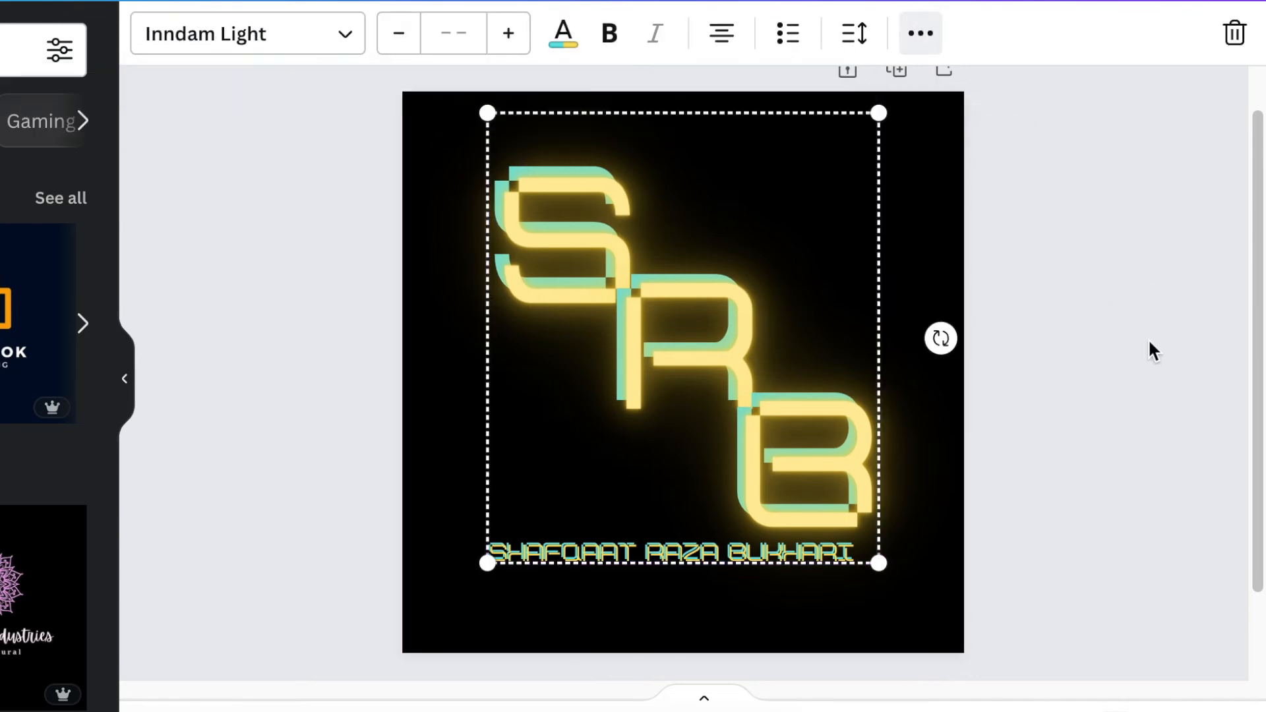
Step: Drag the S, R and B layers into one level horizontal row, moving the name up
left_click(1149, 338)
left_click_drag(836, 498, 836, 396)
left_click_drag(539, 267, 508, 366)
left_click_drag(650, 571, 692, 462)
left_click(653, 343)
left_click_drag(665, 198, 665, 325)
left_click_drag(982, 359, 823, 355)
Step: Centre both name layers directly beneath the SRB row
left_click_drag(360, 454, 642, 466)
left_click_drag(643, 462, 619, 453)
left_click(1071, 567)
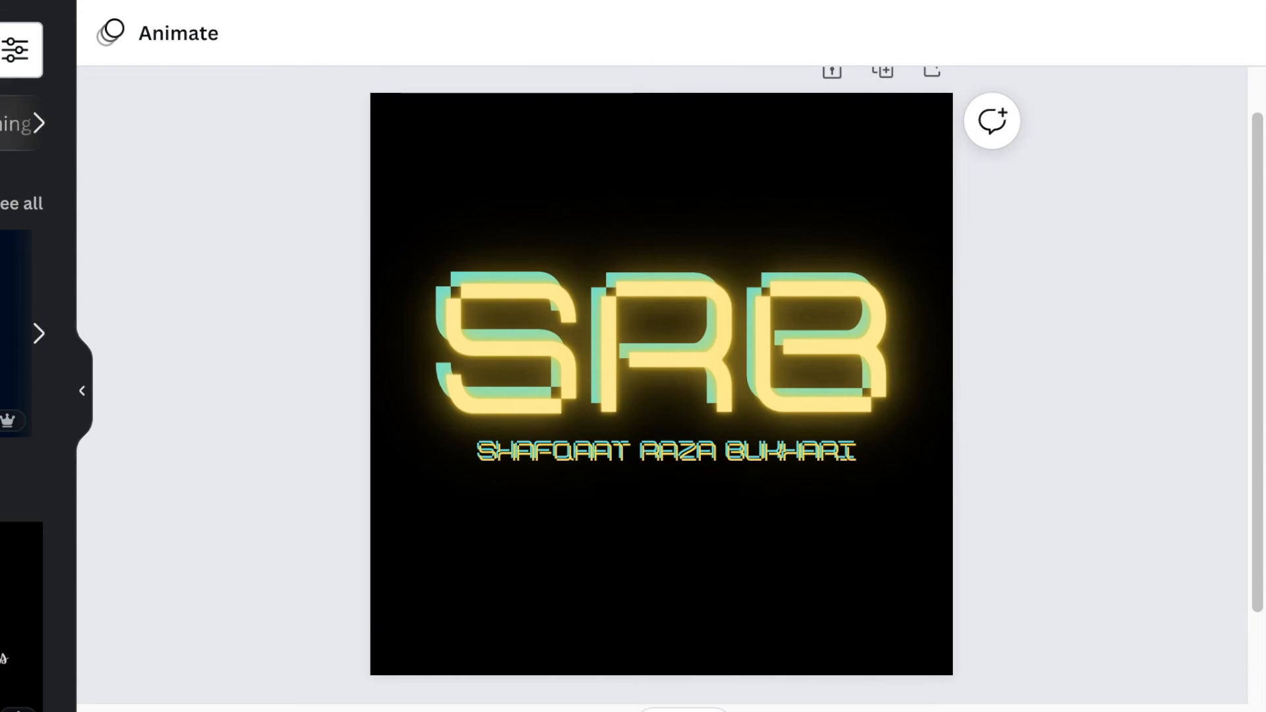
left_click(1210, 2)
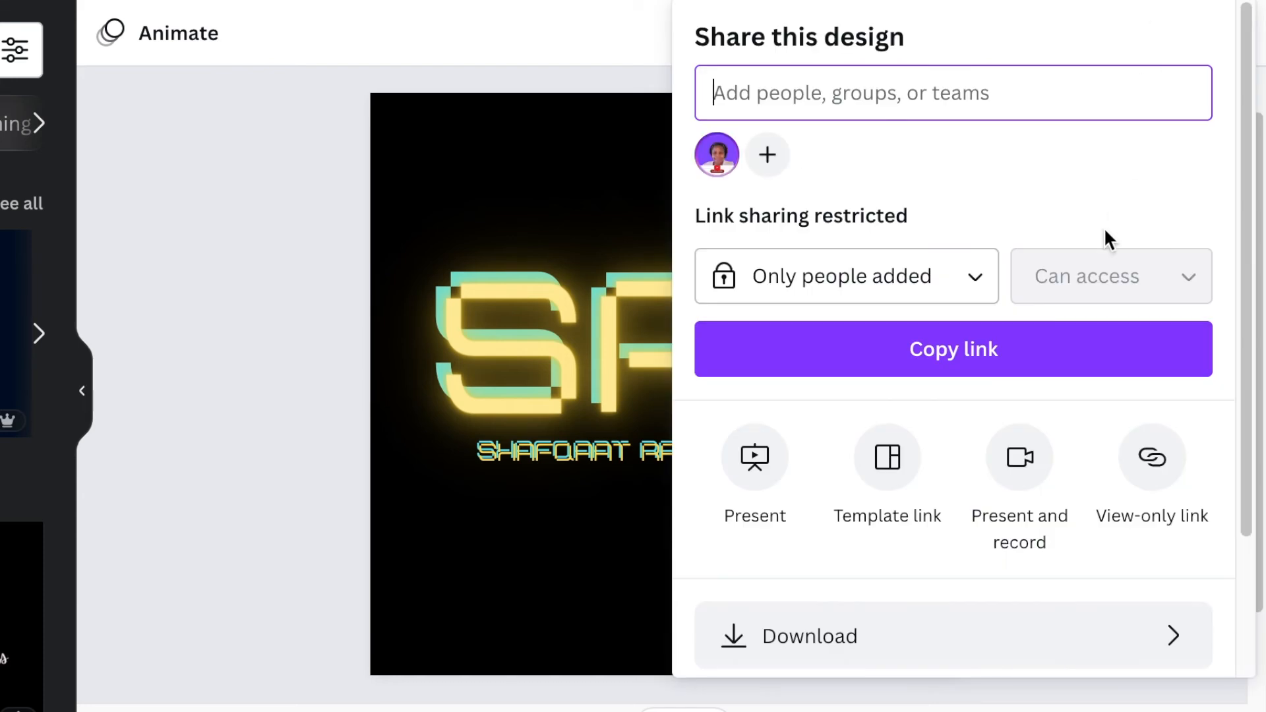
scroll(1105, 243, "down", 3)
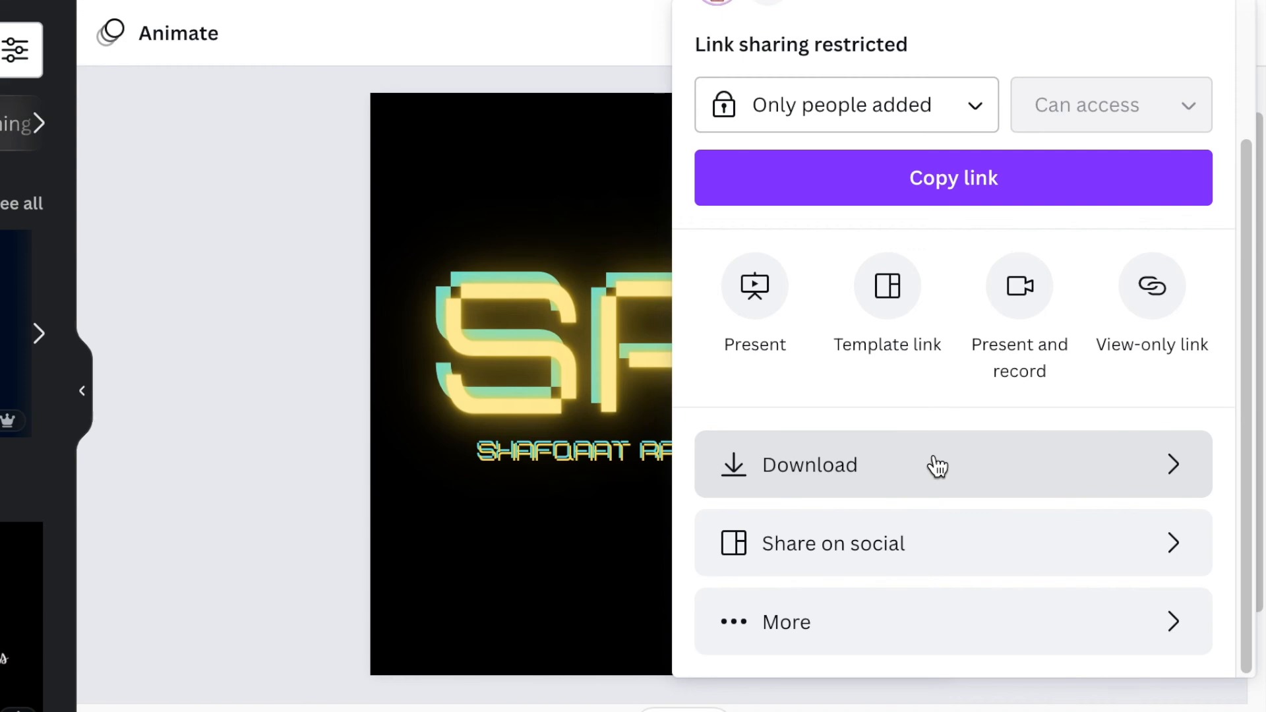
left_click(340, 347)
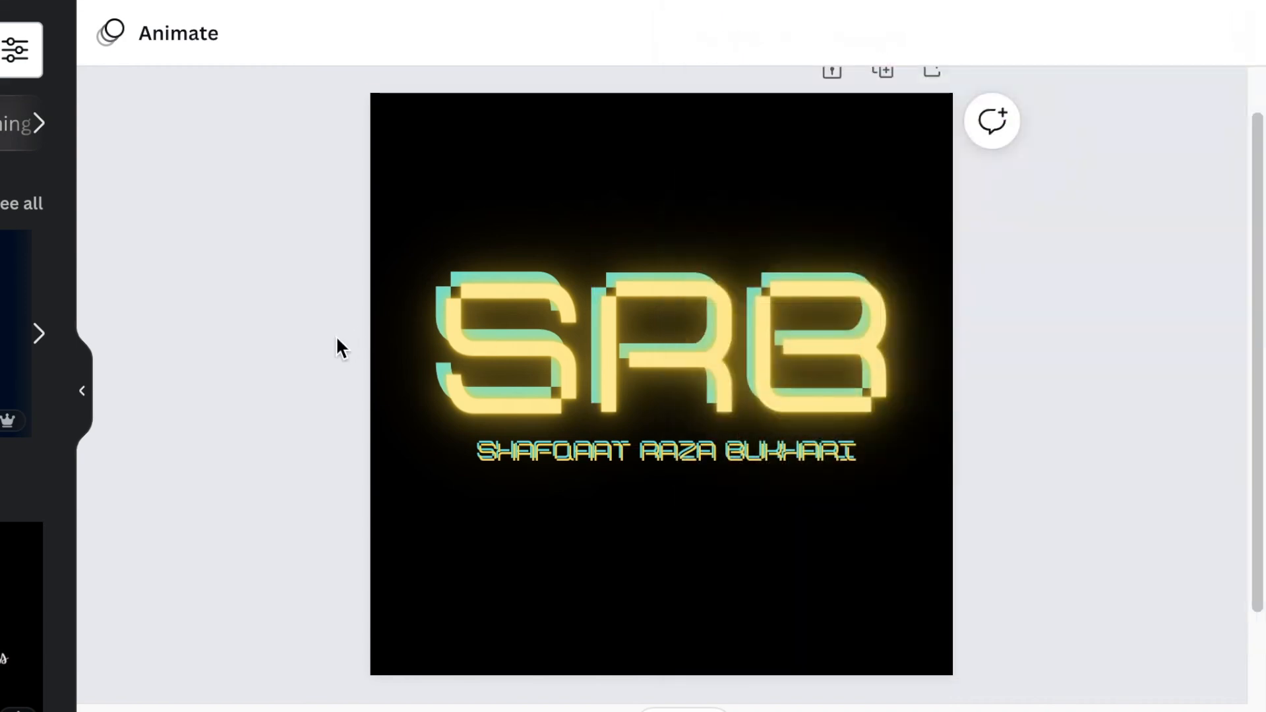